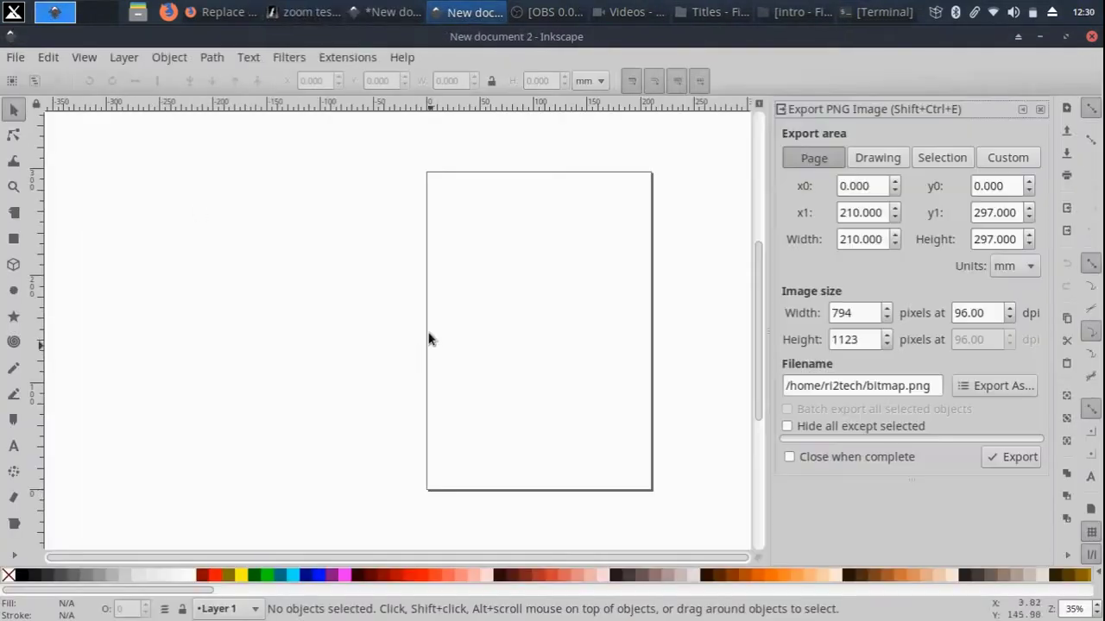
Set the document's custom page size to 1280 × 720 px.
left_click(16, 57)
left_click(117, 374)
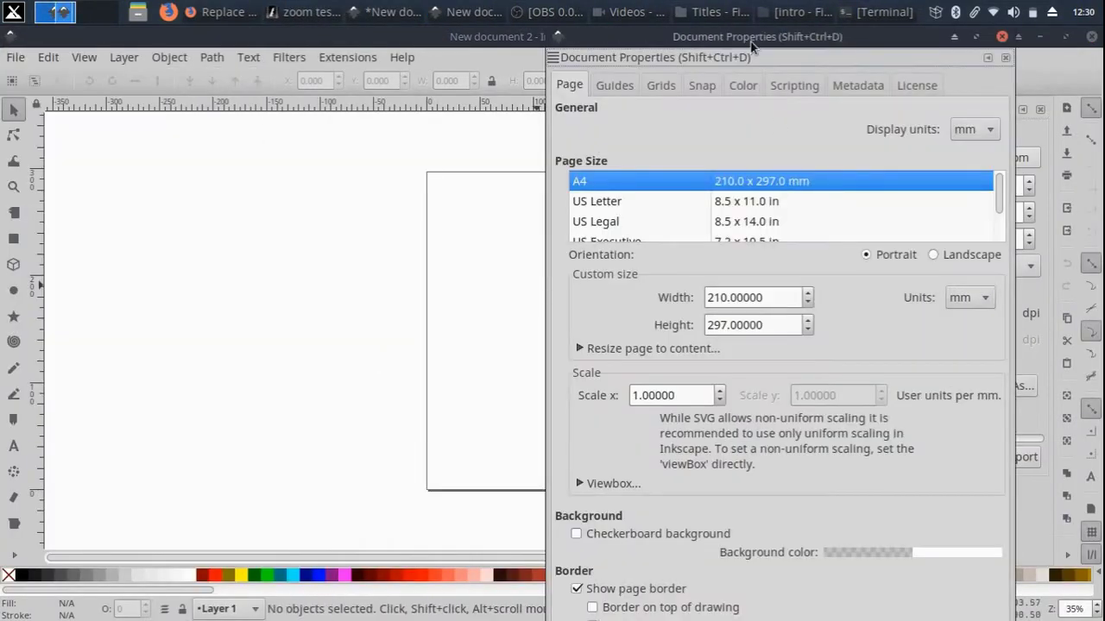
left_click_drag(751, 48, 520, 65)
left_click(739, 315)
left_click(733, 291)
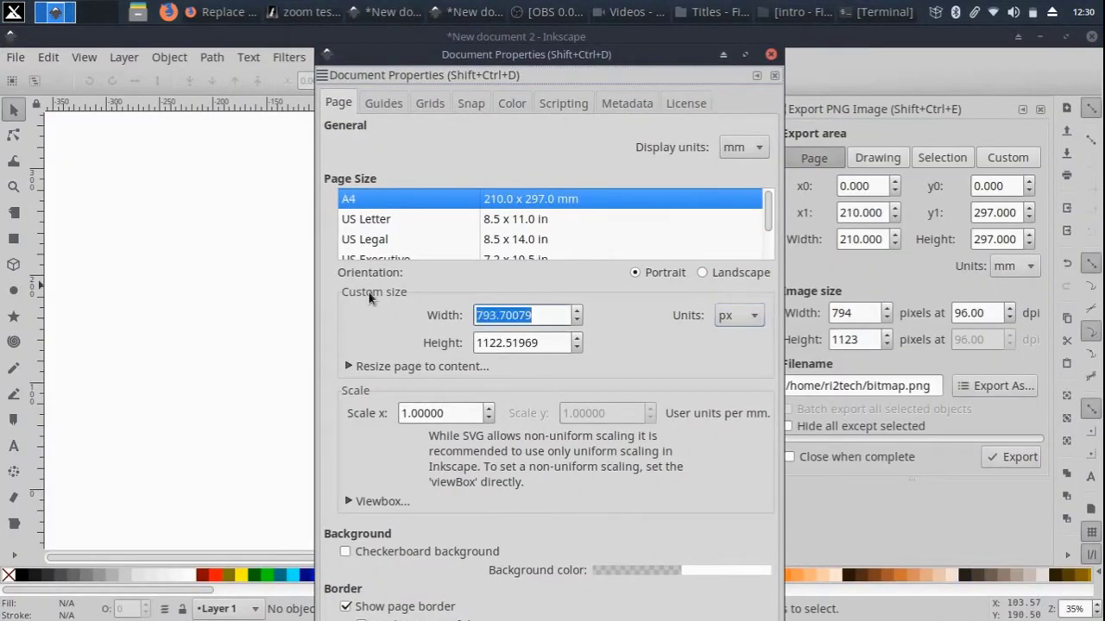
type("1280")
key("Tab")
type("720")
key("Tab")
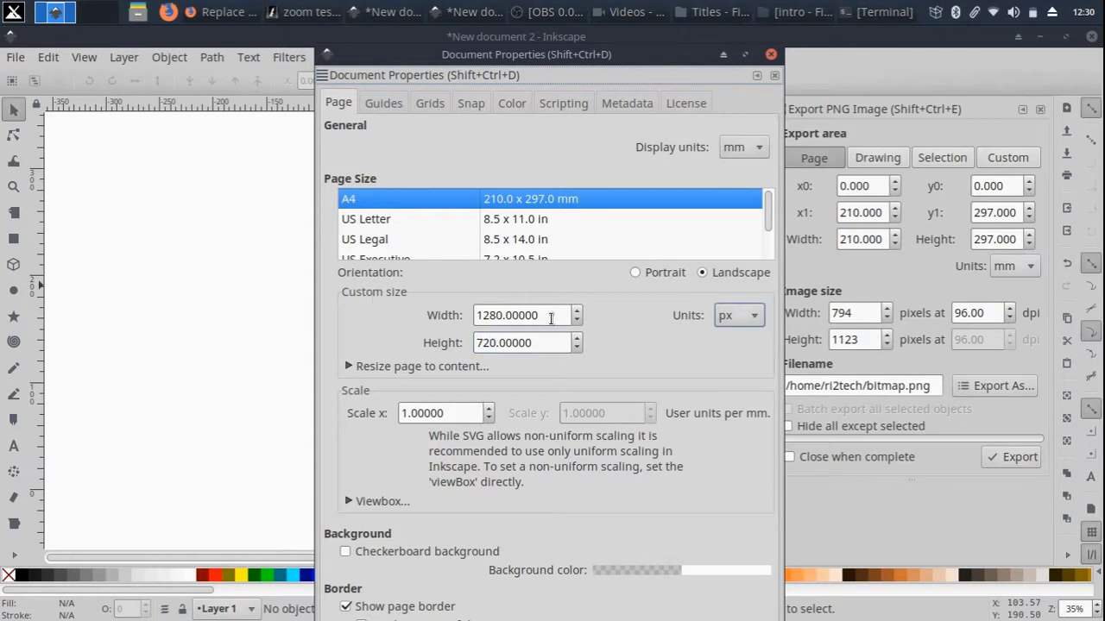
left_click(771, 54)
Draw a rectangle about 340 × 42 mm across the full width of the page and align it with the page's left edge.
left_click_drag(365, 214, 264, 557)
left_click(14, 240)
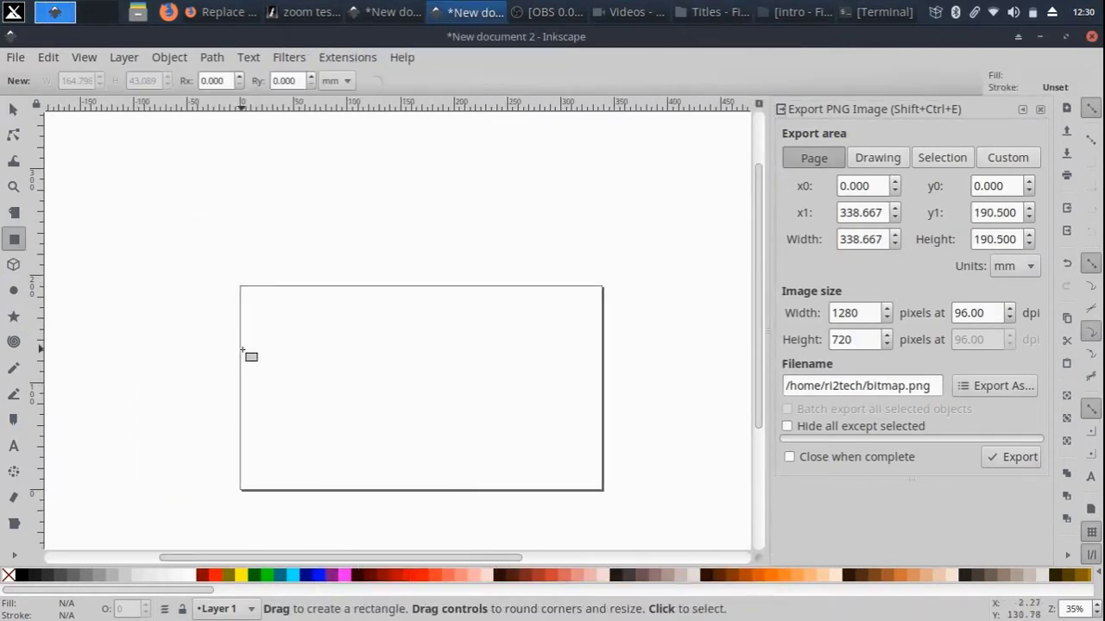
mouse_move(242, 351)
left_mouse_down()
mouse_move(529, 419)
mouse_move(614, 402)
mouse_move(604, 397)
left_mouse_up()
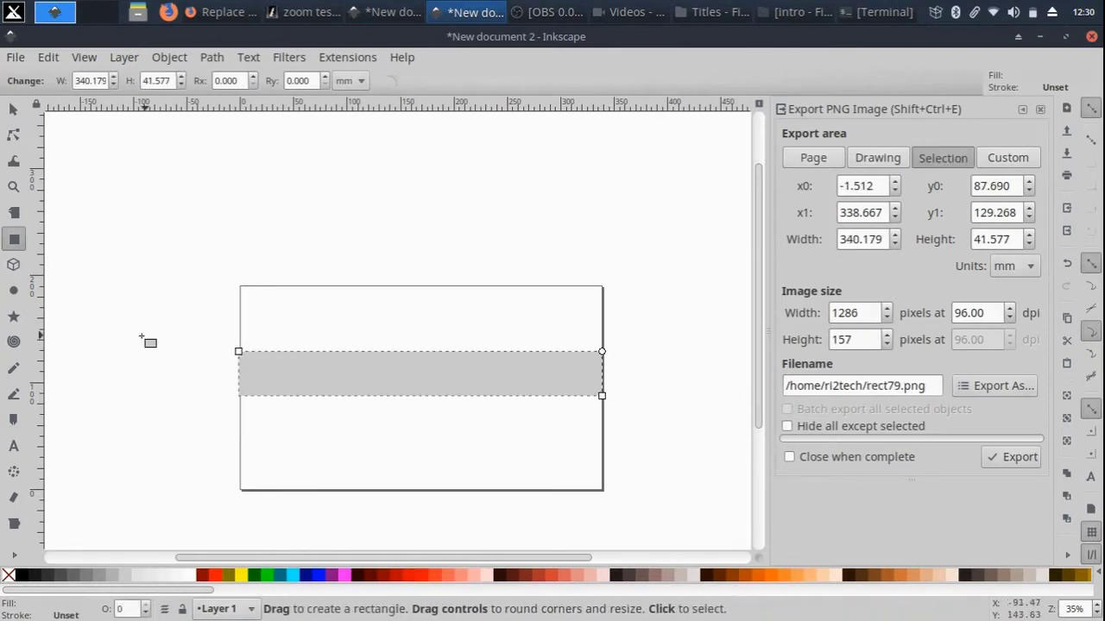
key("s")
left_click_drag(370, 387, 384, 396)
Fill the rectangle with bright red after trying a few other palette colours.
left_click(255, 577)
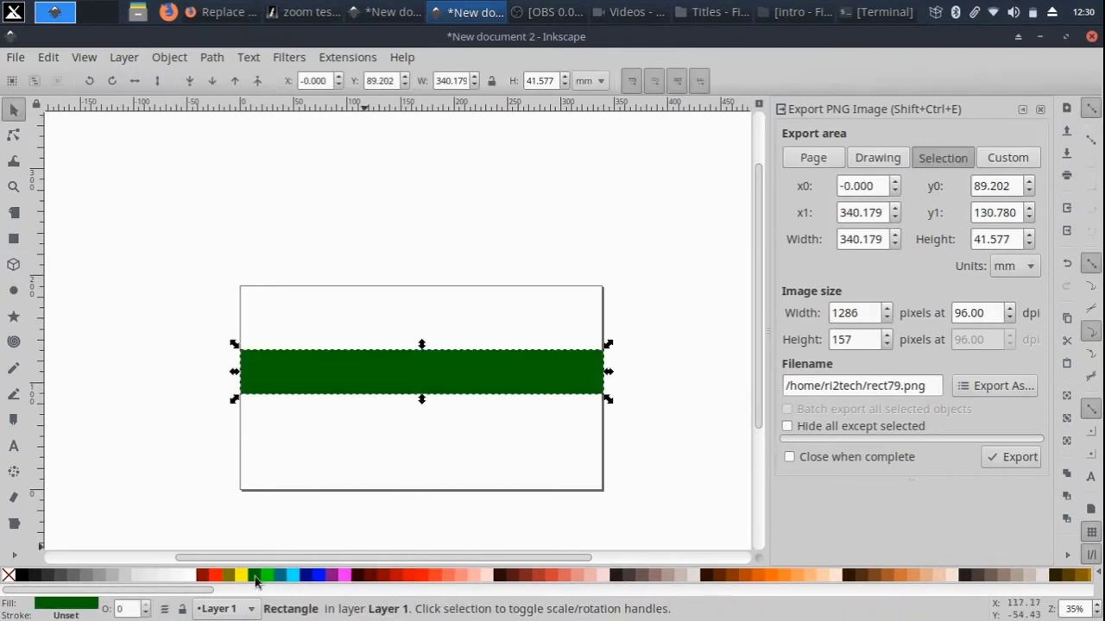
left_click(413, 579)
left_click(422, 579)
left_click(407, 578)
left_click(384, 578)
left_click(401, 578)
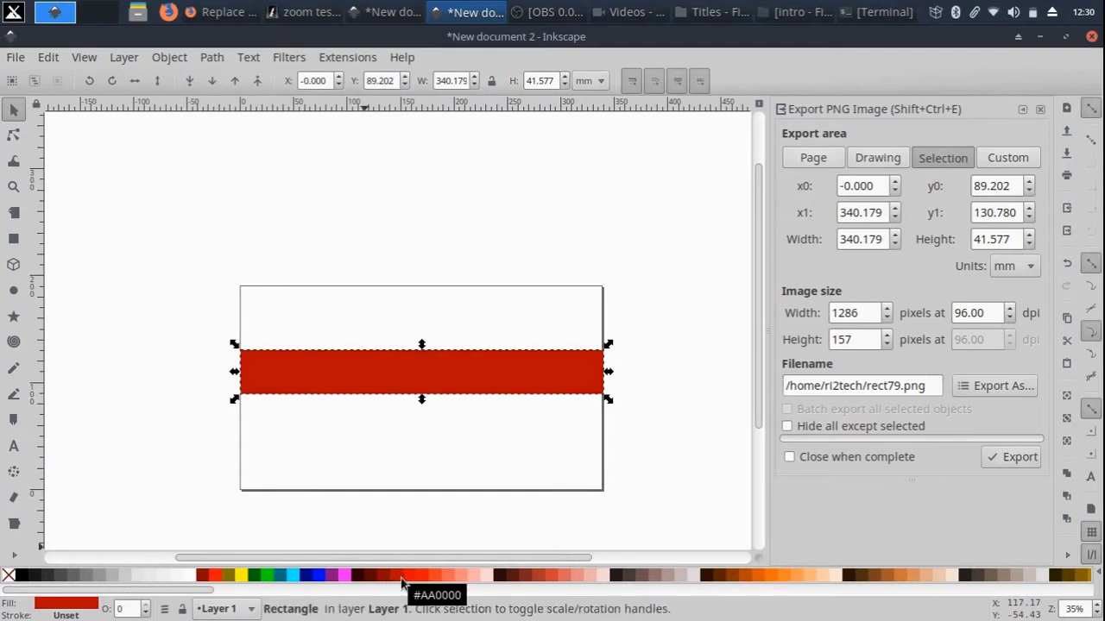
left_click(14, 446)
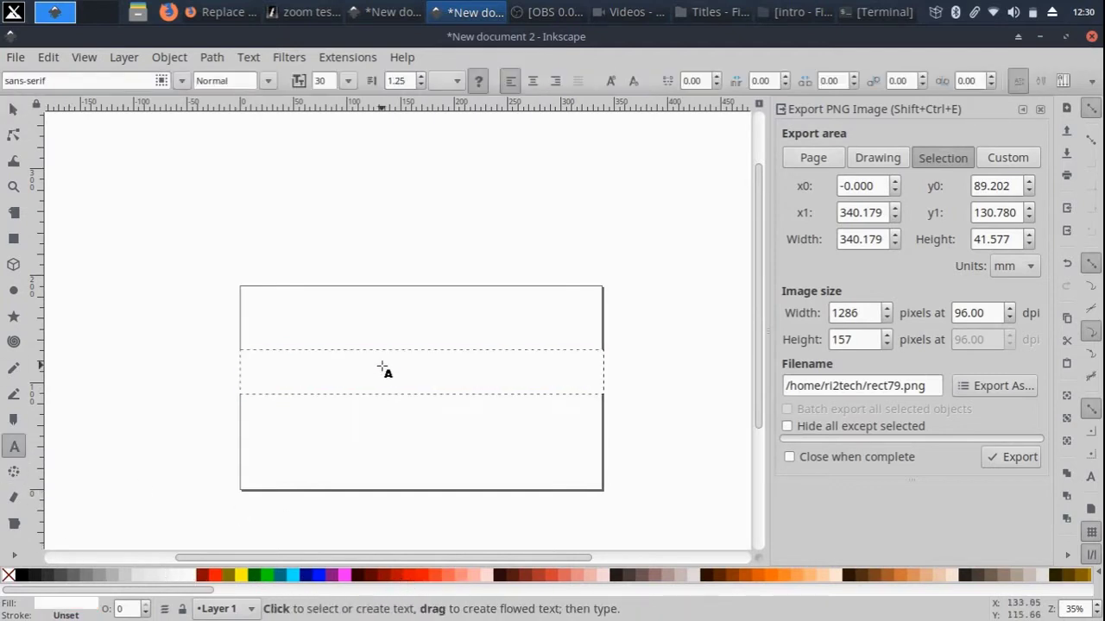
left_click(413, 578)
left_click(401, 578)
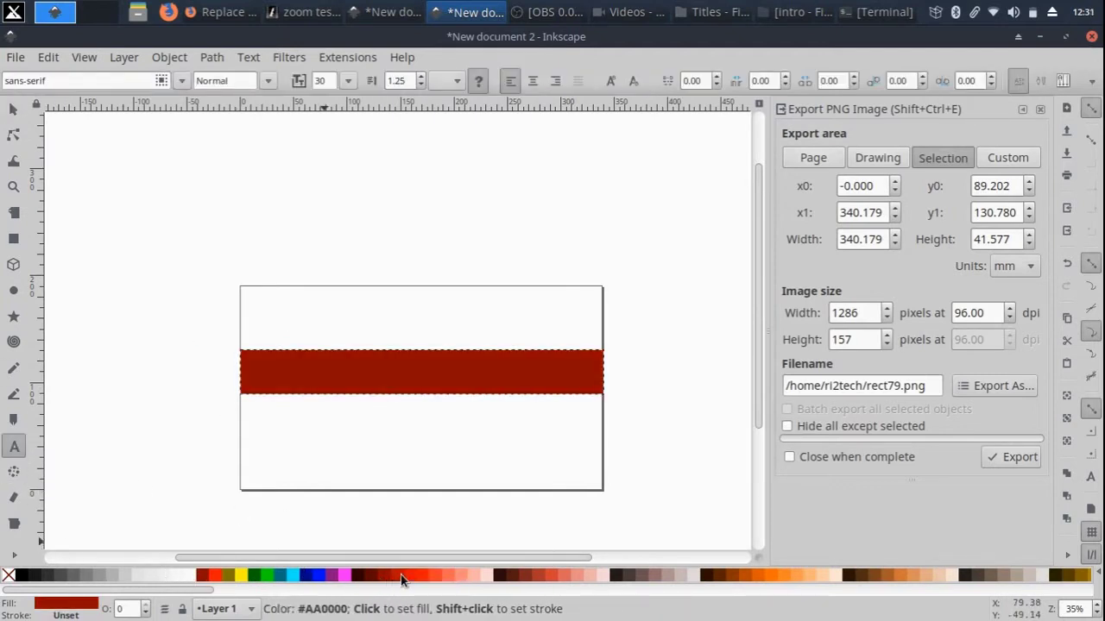
left_click(412, 579)
Choose the Impact font for new text.
left_click(319, 371)
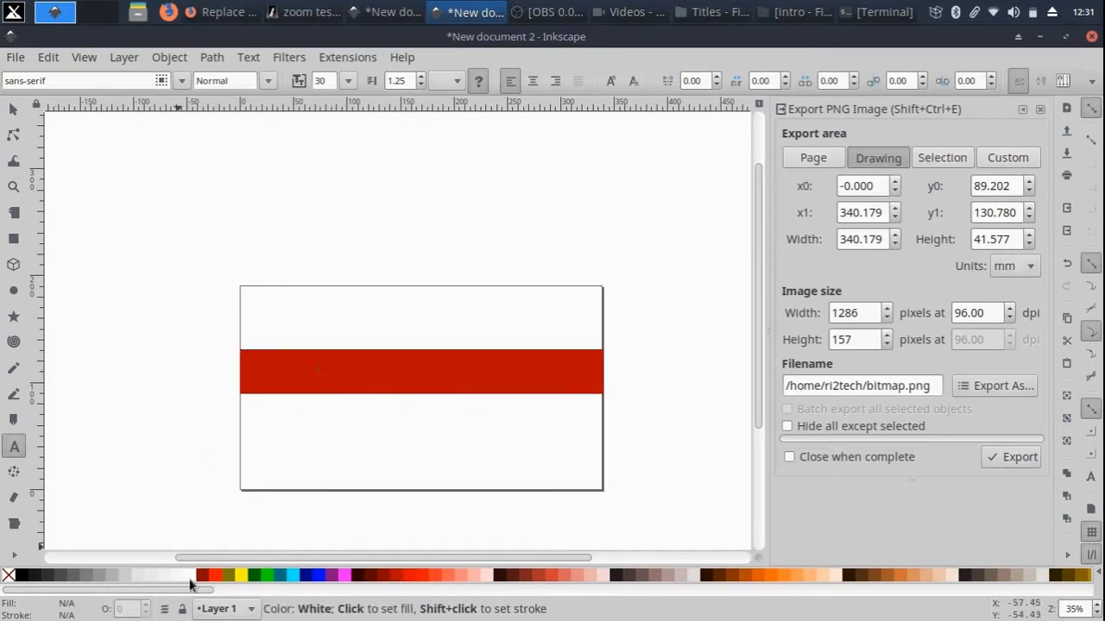
left_click(268, 80)
left_click(250, 148)
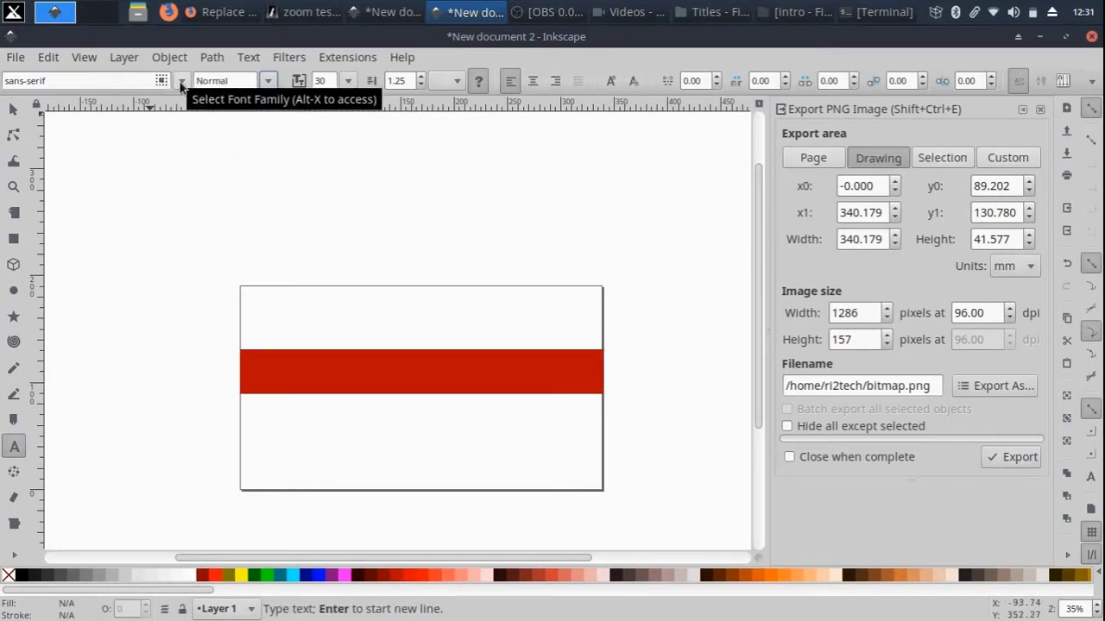
left_click(181, 80)
scroll(113, 199, "up", 3)
scroll(113, 200, "up", 10)
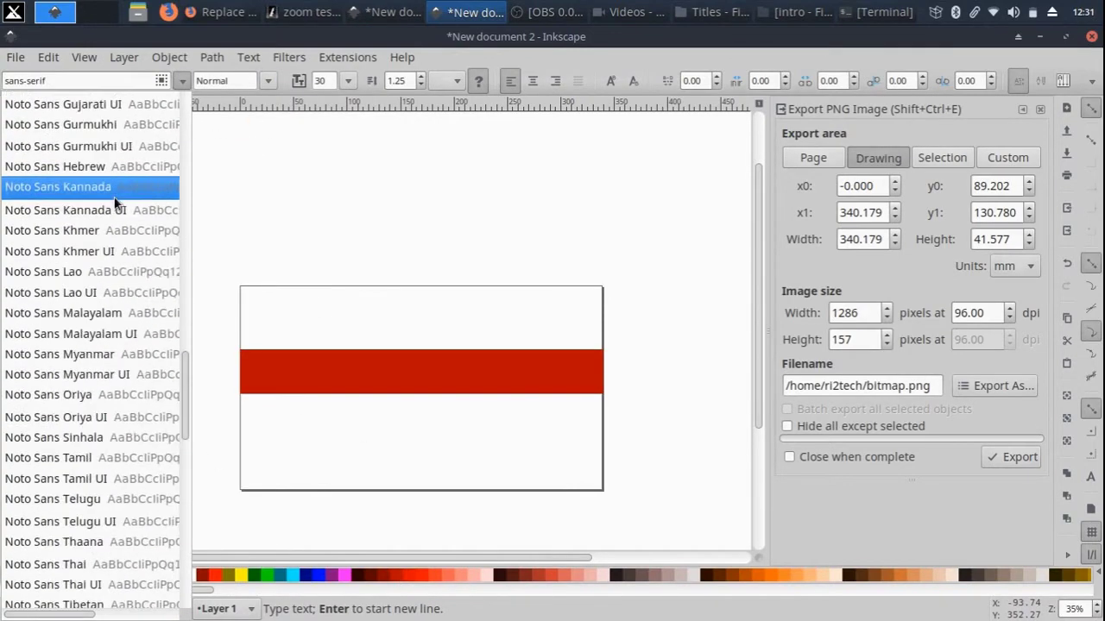
scroll(121, 252, "down", 2)
left_click(116, 273)
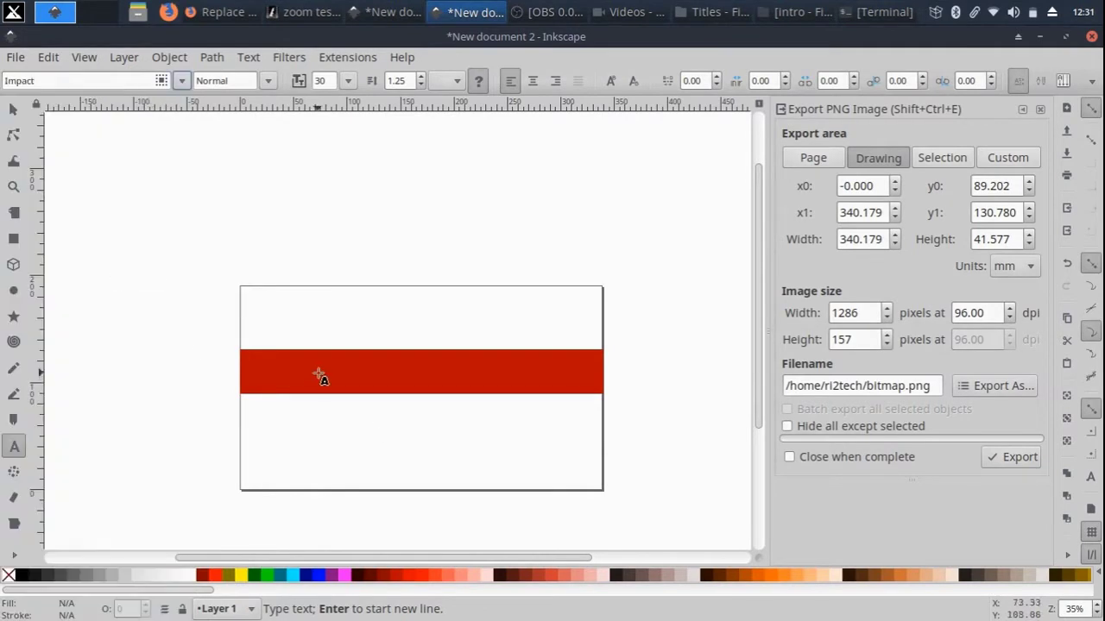
Add the text "Flowblade Title Demo" on the red band and give it a white fill.
left_click(316, 370)
type("ri2tech.in Title Demo")
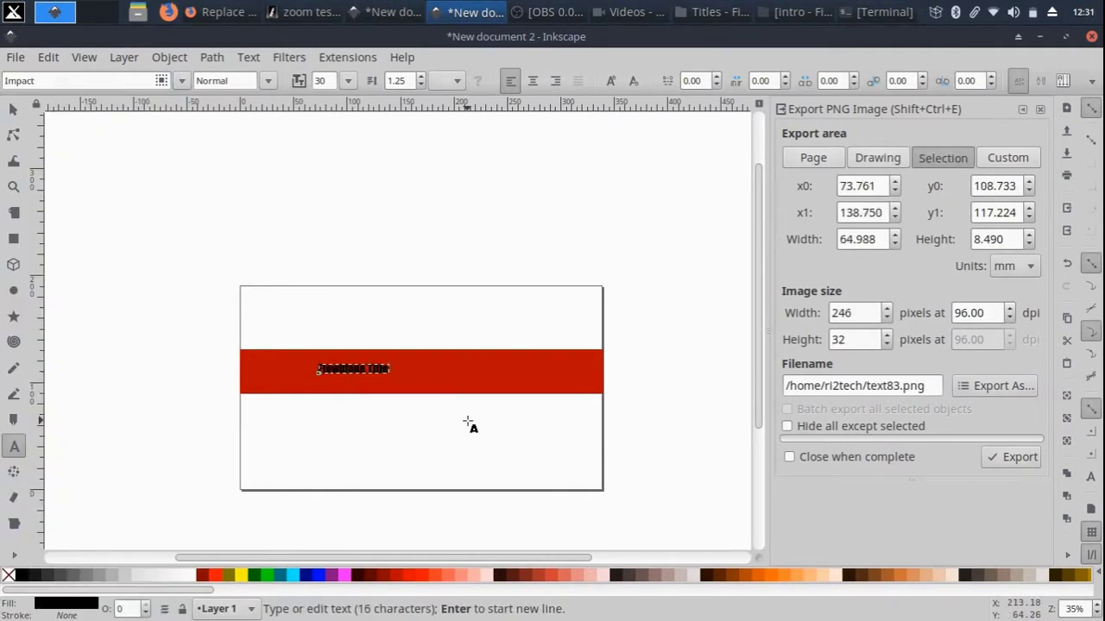
key("ctrl+a")
Set the title text to the Condensed style and a font size of 48.
left_click(268, 80)
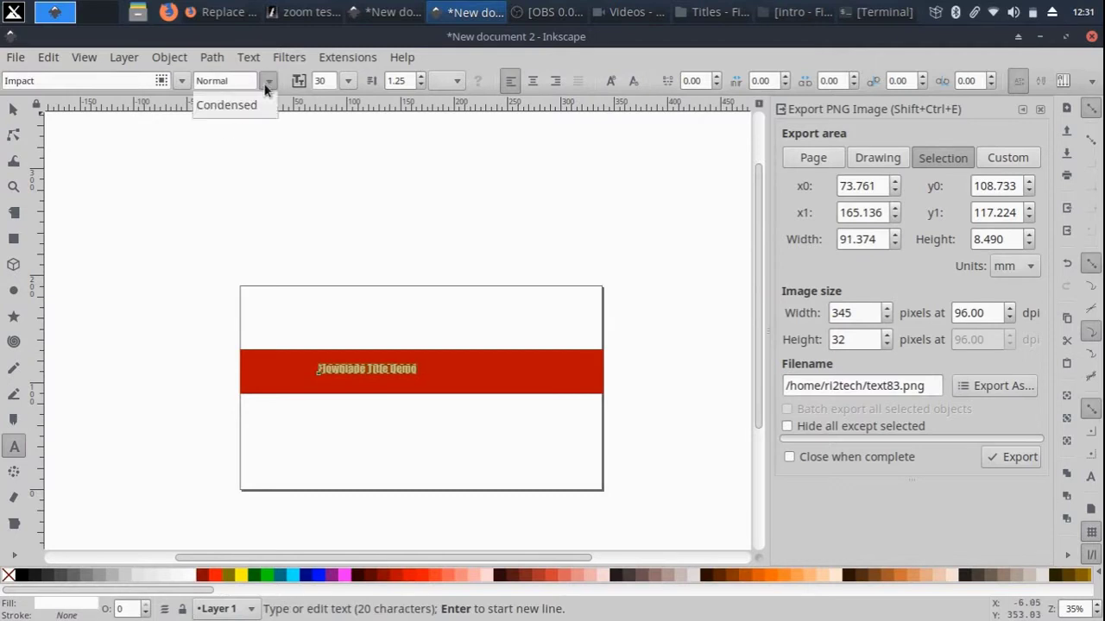
left_click(258, 105)
left_click(348, 80)
left_click(333, 549)
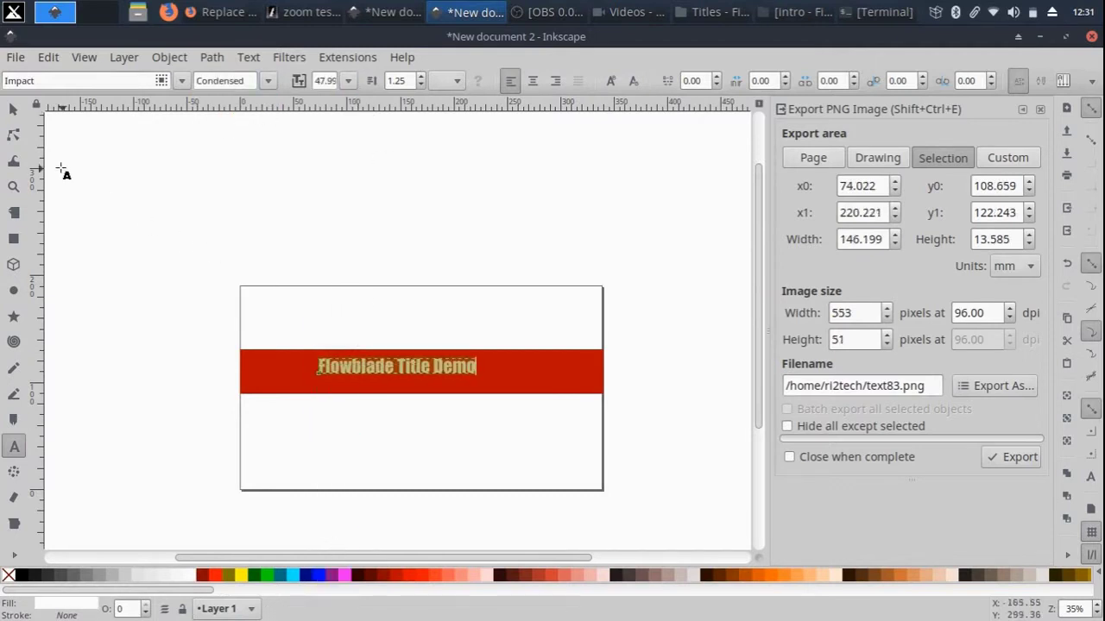
Enlarge the title to about 233 × 32 mm and place it in the middle of the red band.
left_click(13, 109)
left_click_drag(388, 391, 429, 408)
left_click_drag(500, 374, 543, 374)
mouse_move(328, 377)
left_mouse_down()
mouse_move(282, 377)
mouse_move(365, 387)
left_mouse_up()
left_click(407, 400)
left_click(425, 369)
left_click_drag(426, 360, 426, 354)
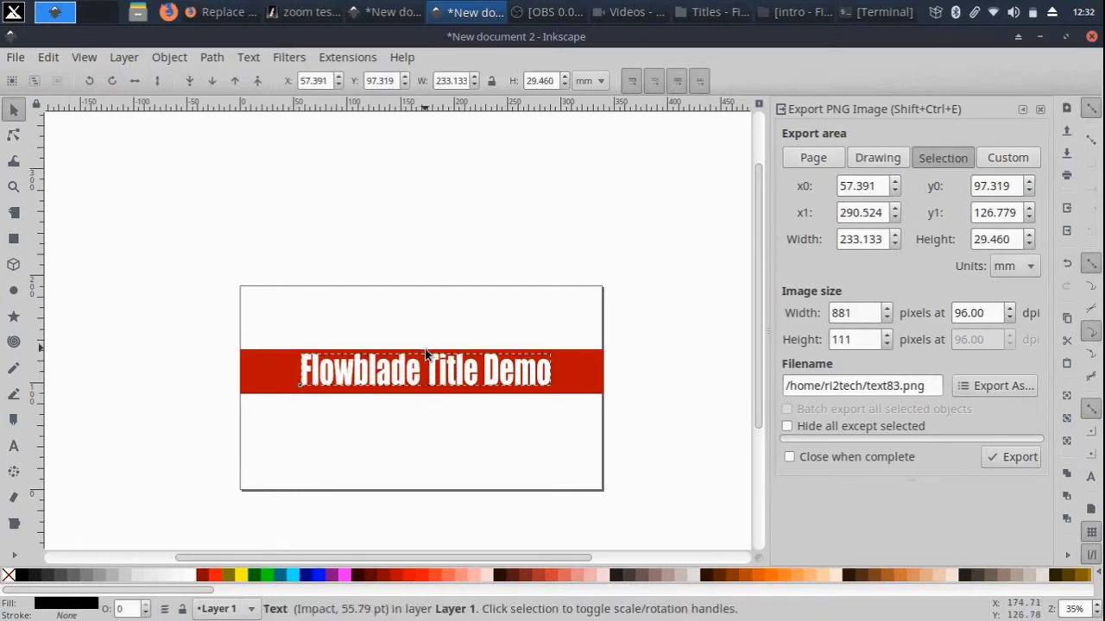
left_click_drag(424, 392, 424, 396)
left_click(424, 427)
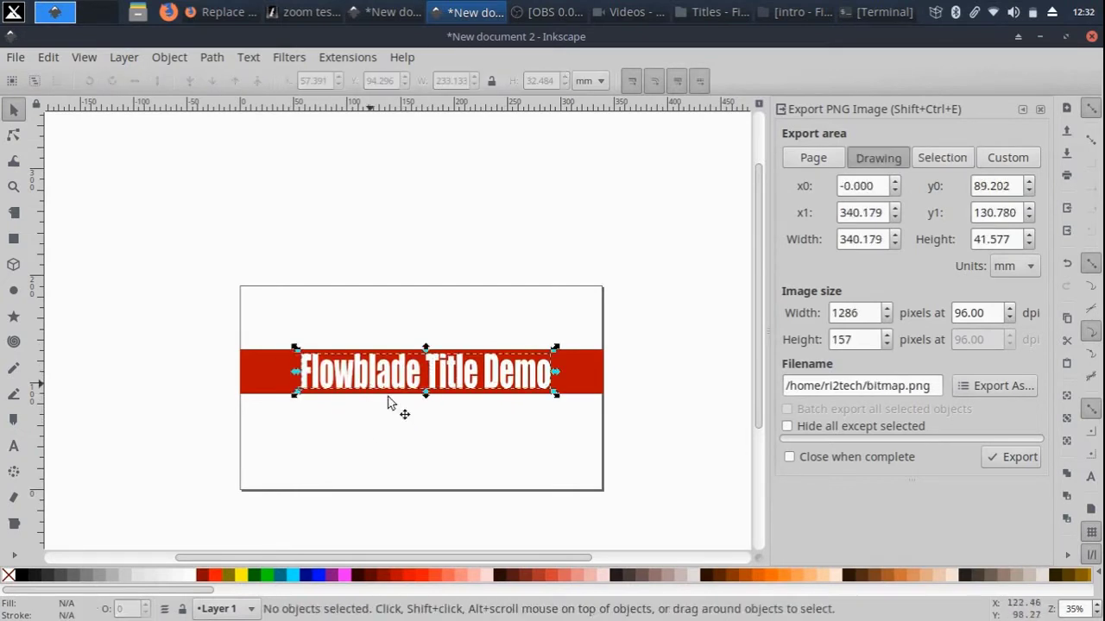
Stretch the title horizontally on both sides to about 286 mm wide and centre it on the band.
left_click(392, 387)
left_click_drag(294, 371, 266, 371)
left_click_drag(555, 371, 585, 379)
left_click(542, 404)
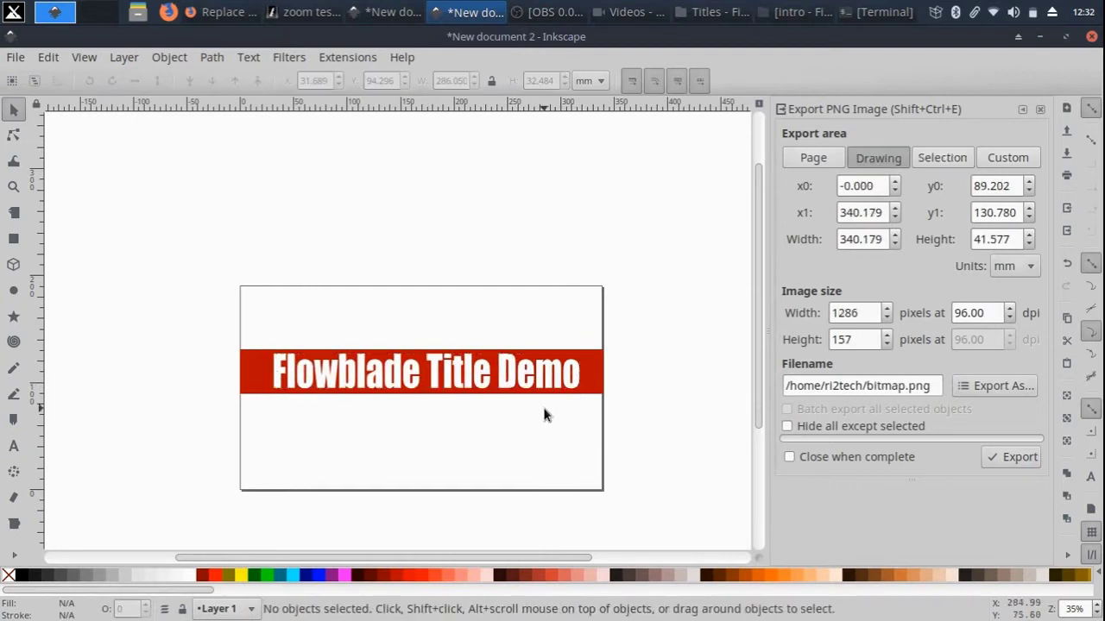
left_click(431, 380)
left_click(561, 445)
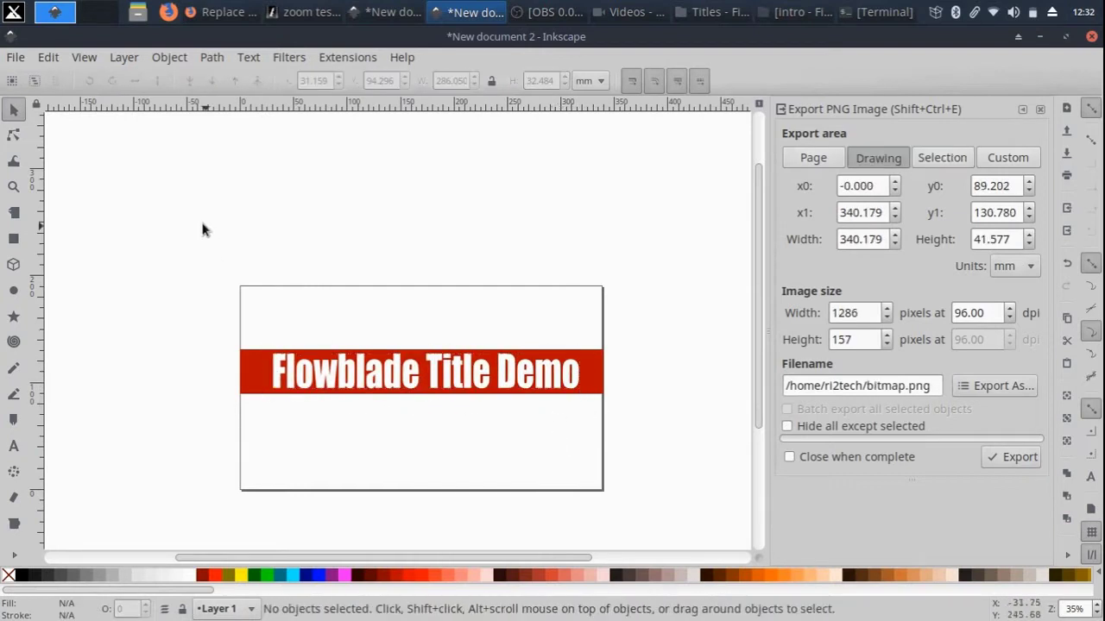
Export the whole page as a PNG named "flowblade demo title" in the Pictures folder.
left_click(795, 163)
left_click(993, 386)
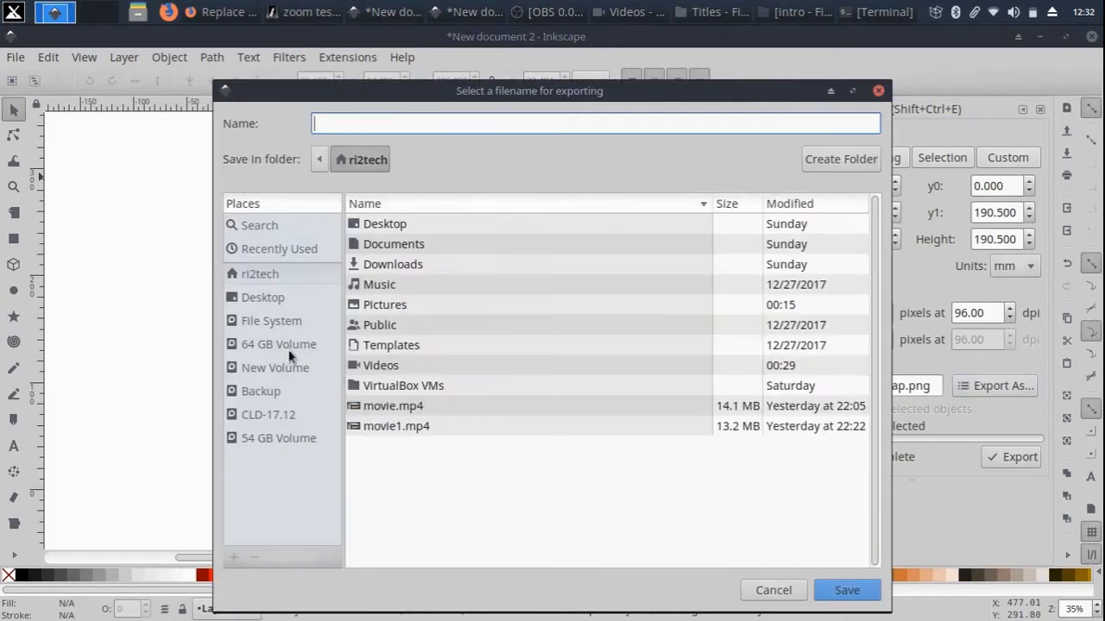
double_click(405, 304)
left_click(393, 123)
type("flowbl")
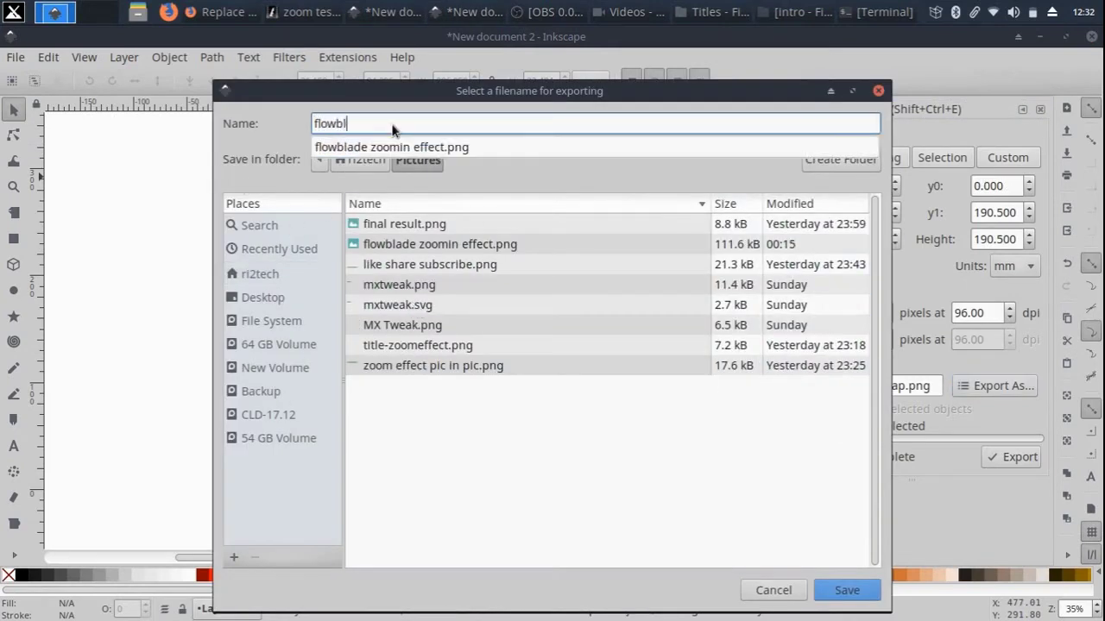
type("ade demo title")
key("Return")
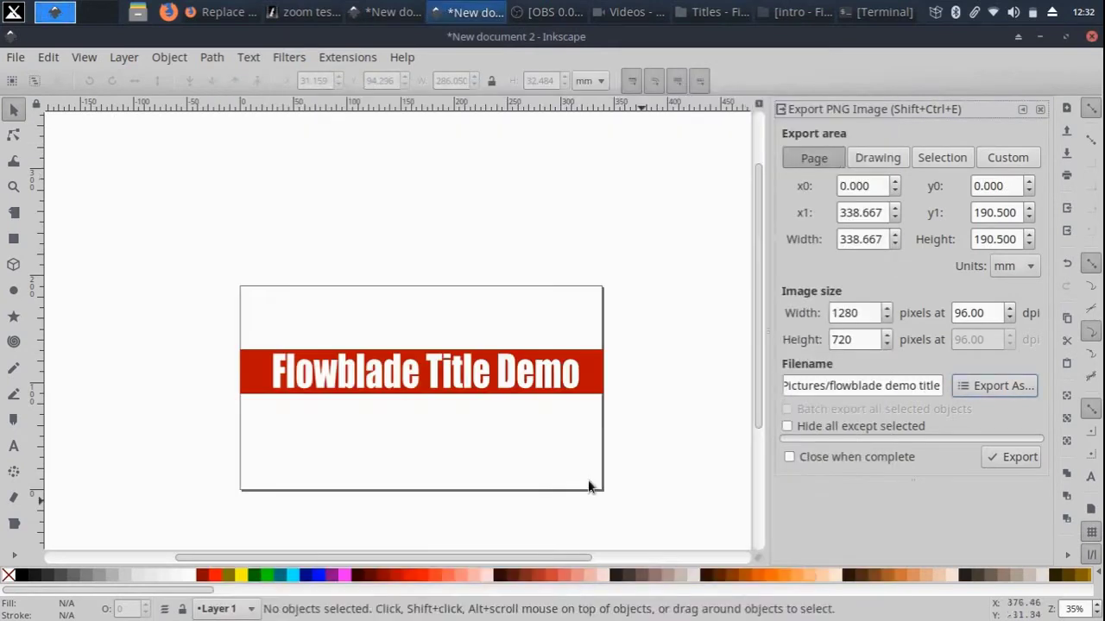
left_click(1016, 458)
Switch to Flowblade and import "flowblade demo title.png" from the Pictures folder into bin_1.
left_click(302, 12)
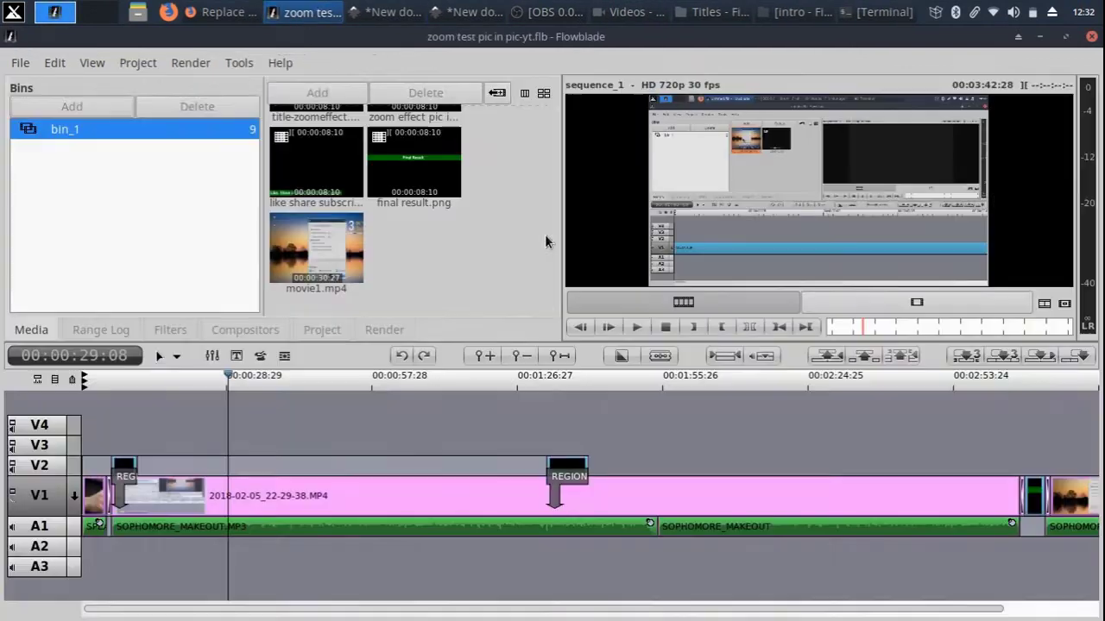
left_click(318, 95)
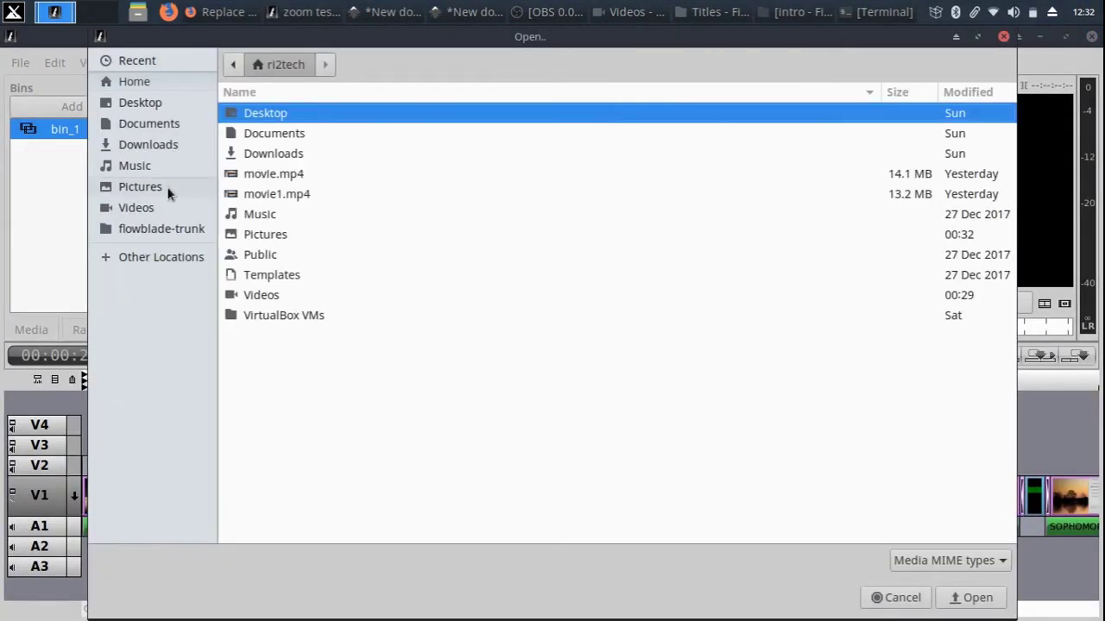
left_click(166, 186)
left_click(353, 138)
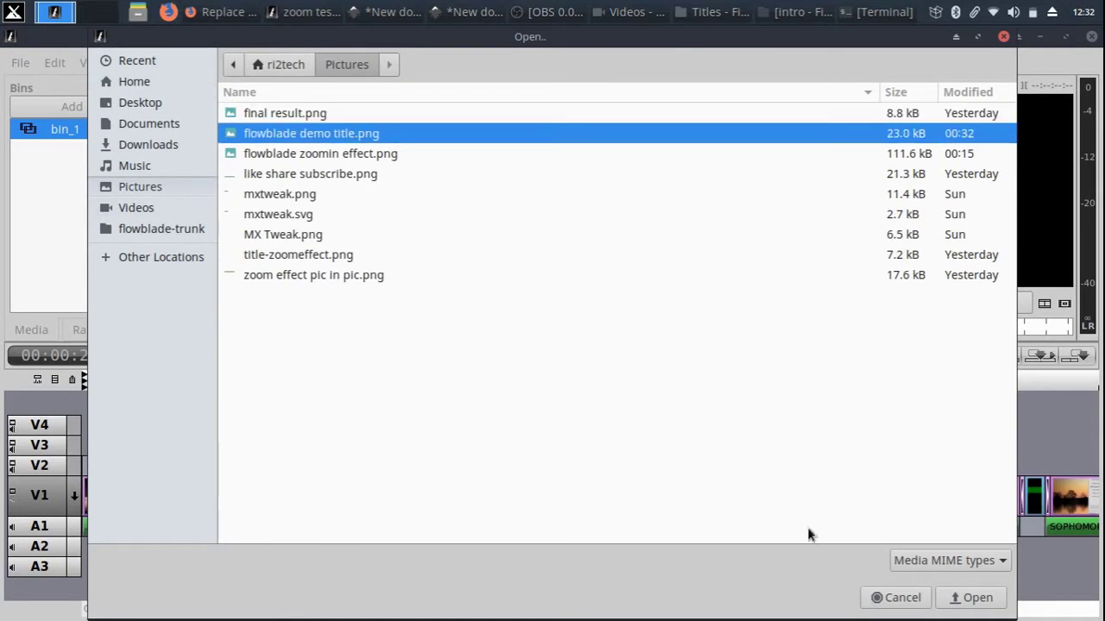
left_click(937, 594)
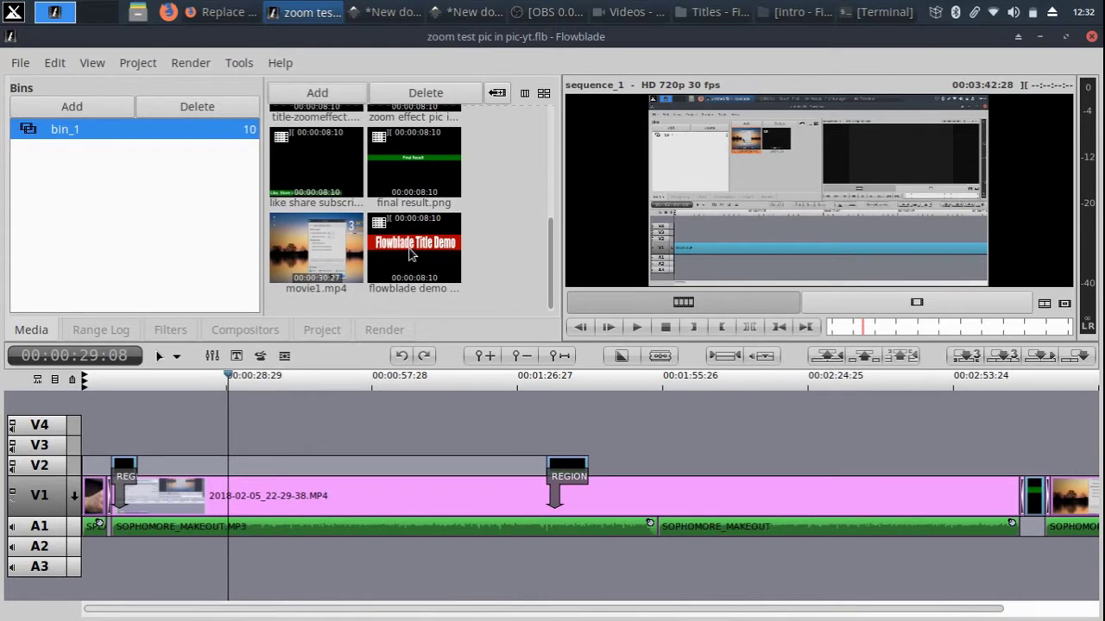
Place the flowblade demo title clip on track V2 at about 00:00:30.
left_click_drag(411, 252, 231, 464)
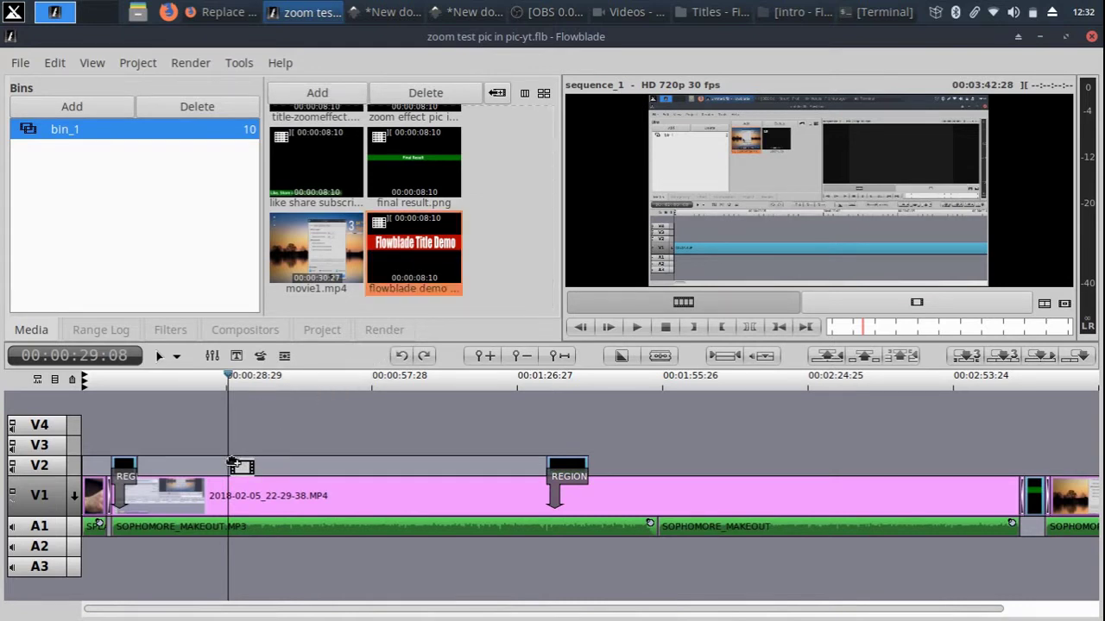
left_click_drag(232, 464, 233, 464)
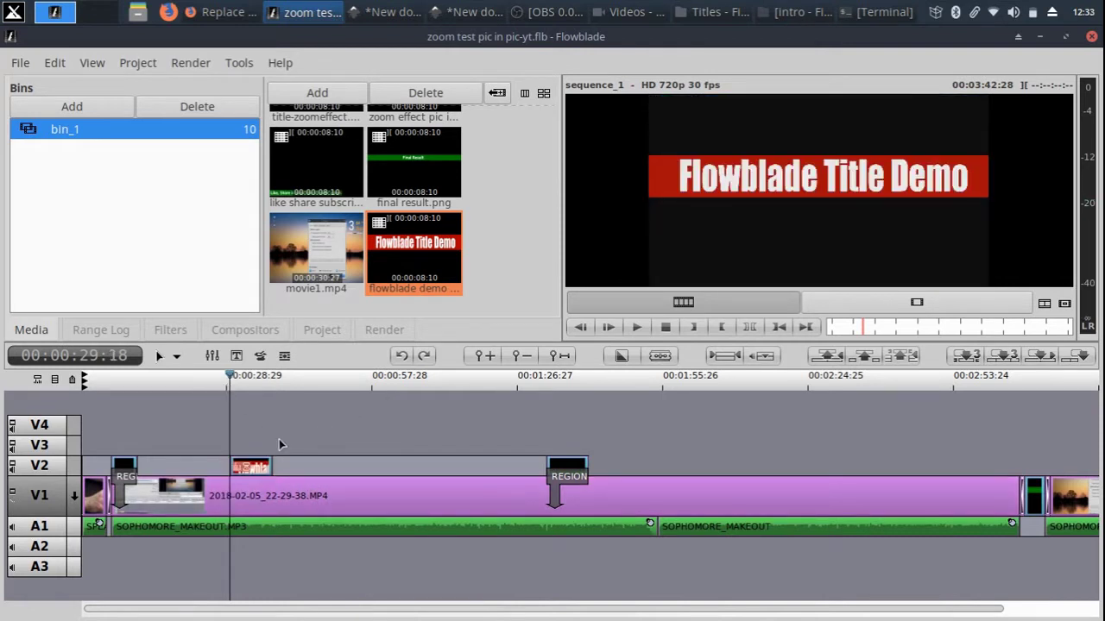
scroll(281, 412, "up", 3)
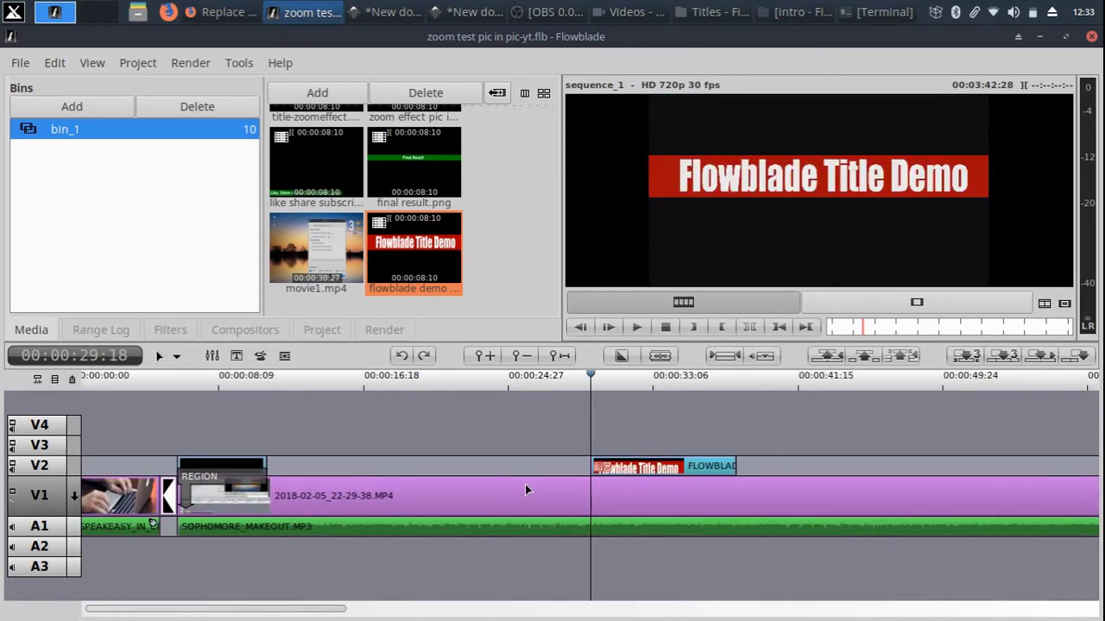
scroll(707, 470, "up", 1)
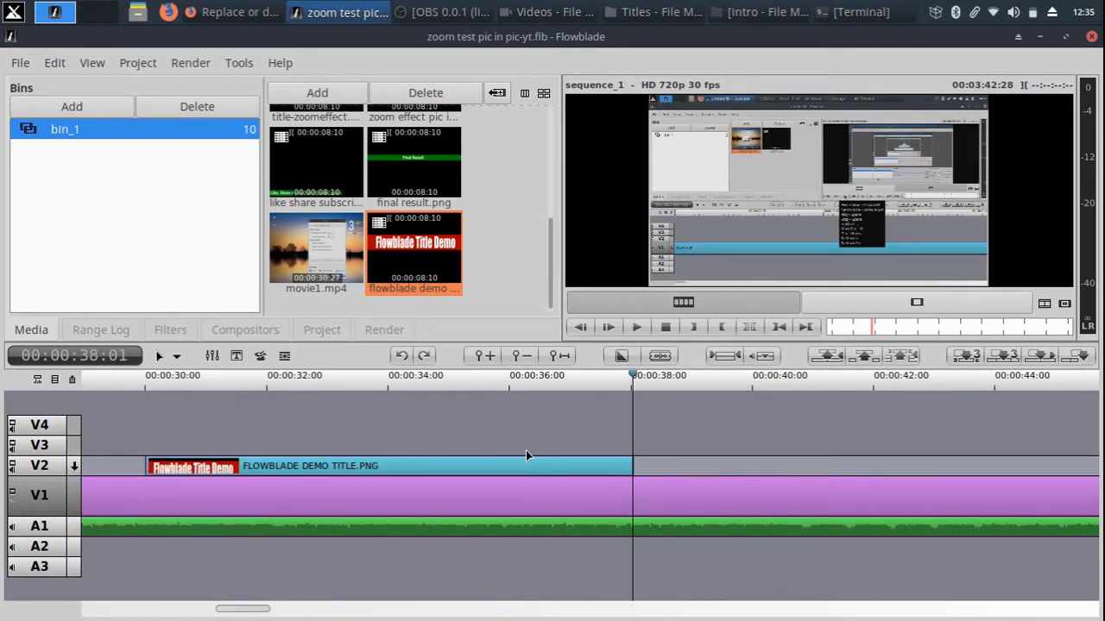
Add a Region compositor to the flowblade demo title clip on track V2.
scroll(526, 450, "down", 1)
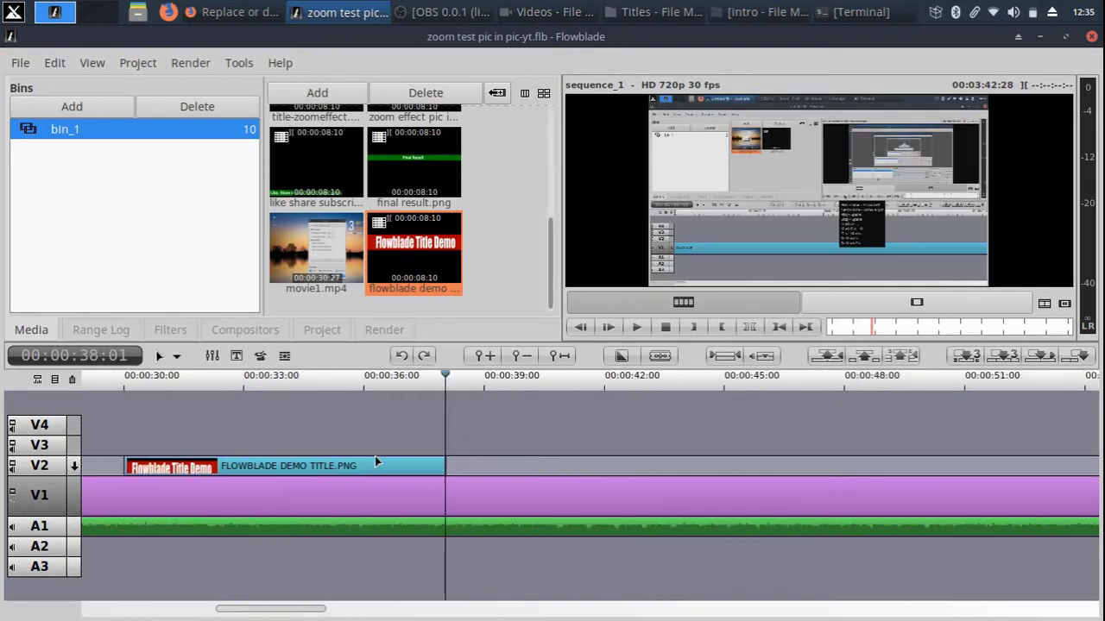
right_click(278, 466)
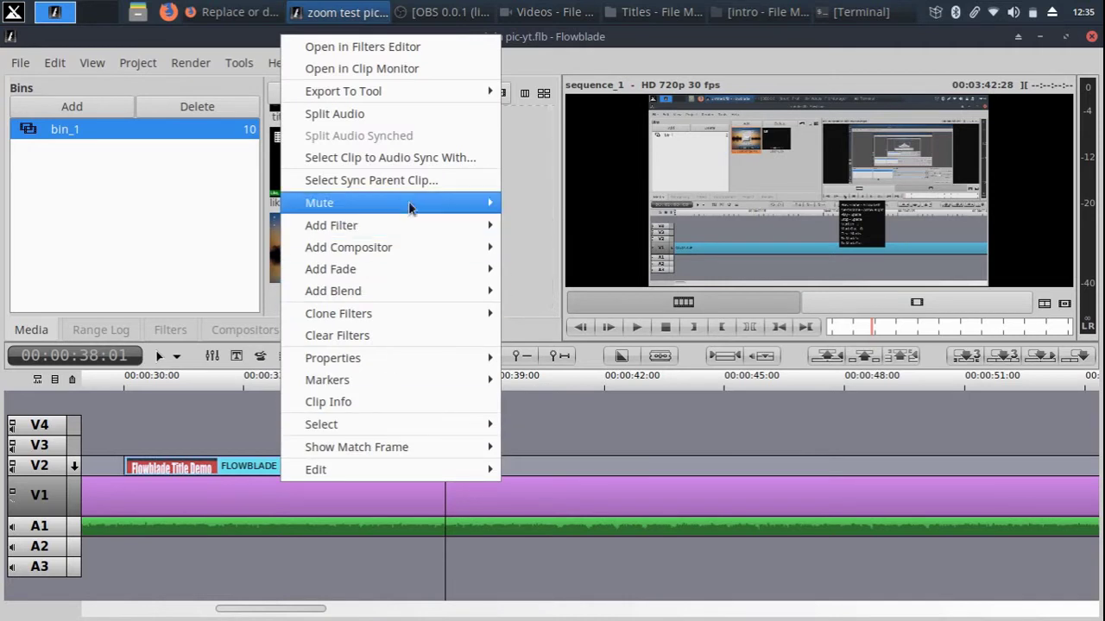
mouse_move(399, 249)
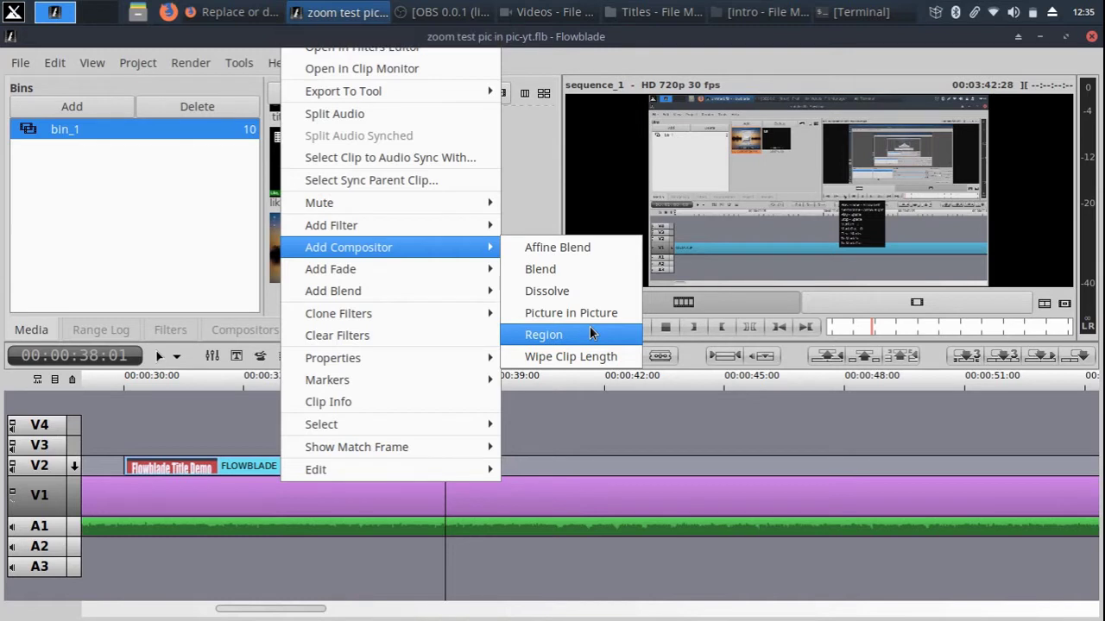
left_click(592, 334)
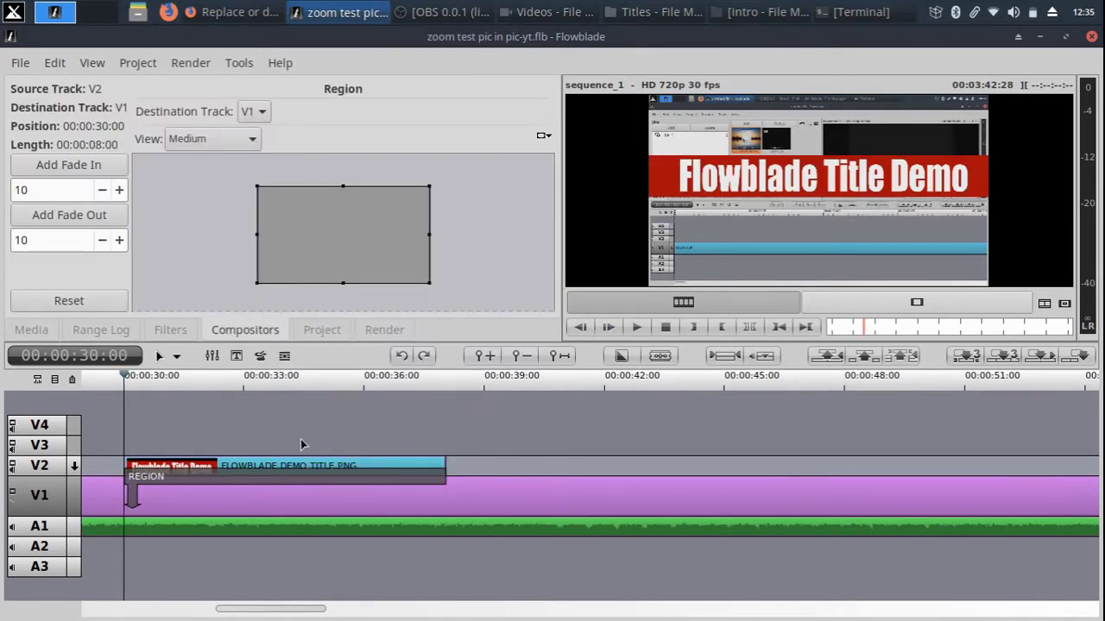
Set the Region compositor's shape view to Small and its wipe type to Horizontal Left to Right.
left_click(219, 142)
left_click(229, 164)
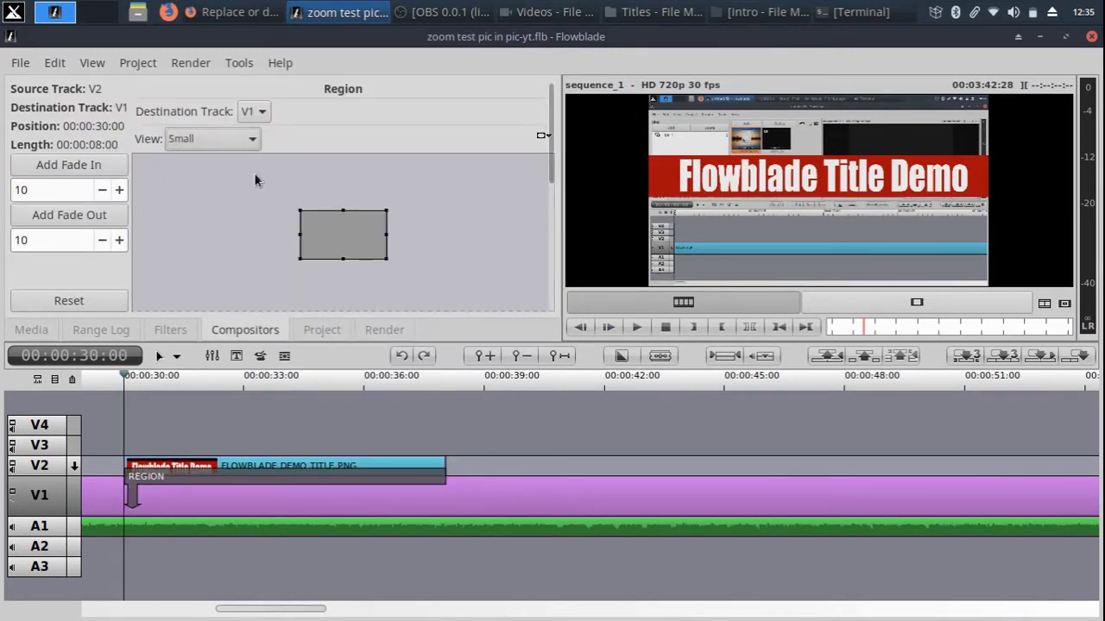
left_click_drag(546, 139, 495, 230)
left_click(399, 261)
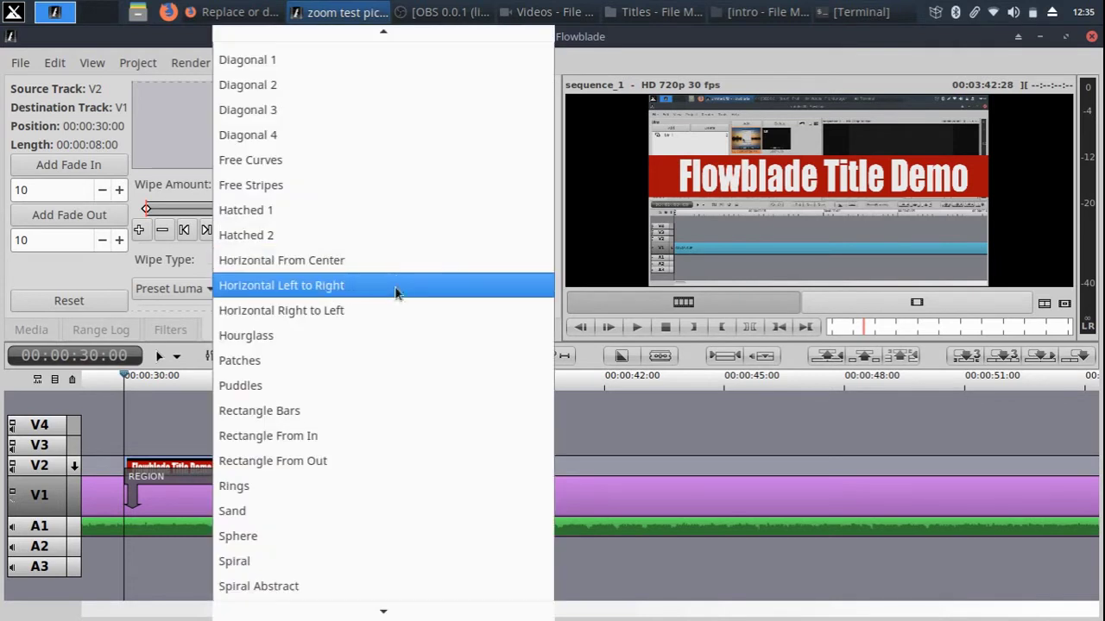
left_click(395, 291)
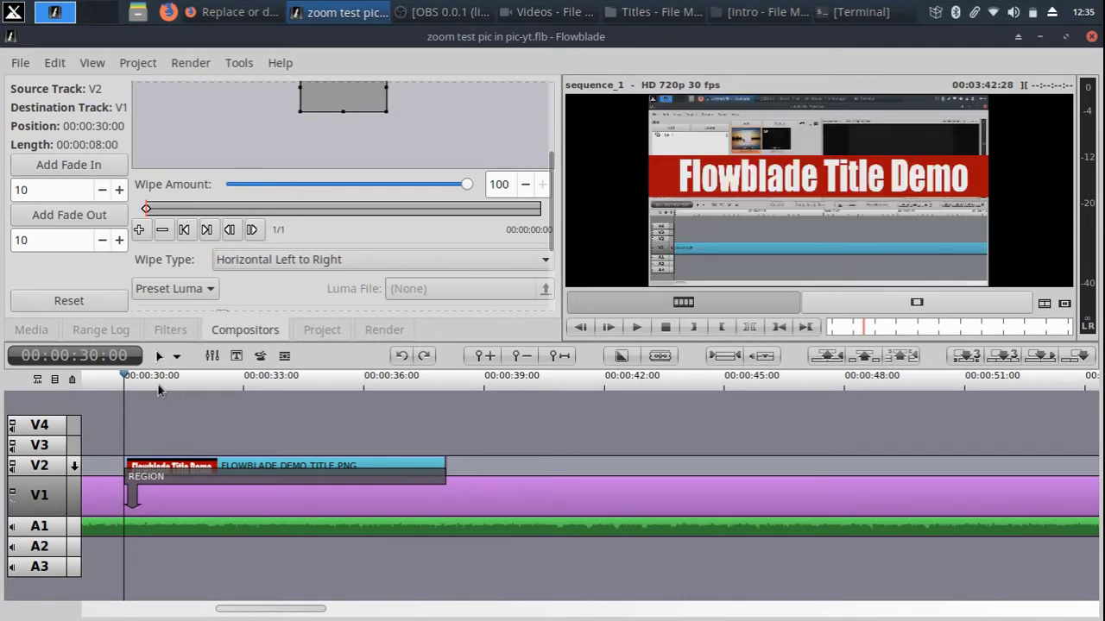
Add a Wipe Amount keyframe at 00:00:31:00, one second into the Region compositor.
scroll(284, 455, "up", 2)
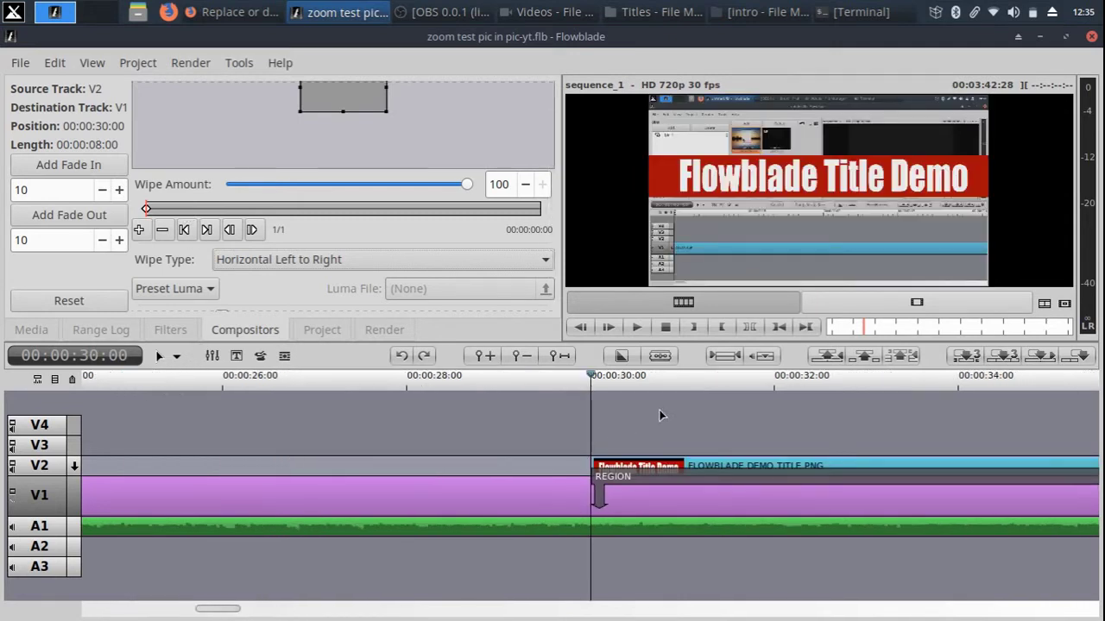
scroll(710, 383, "up", 1)
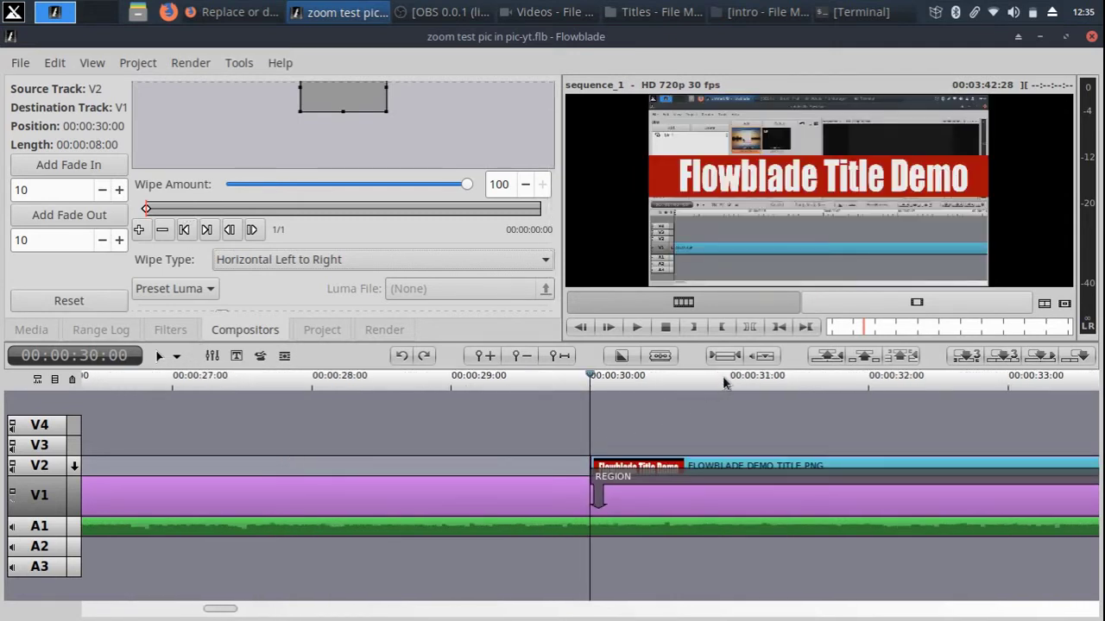
left_click(725, 377)
left_click_drag(726, 377, 730, 377)
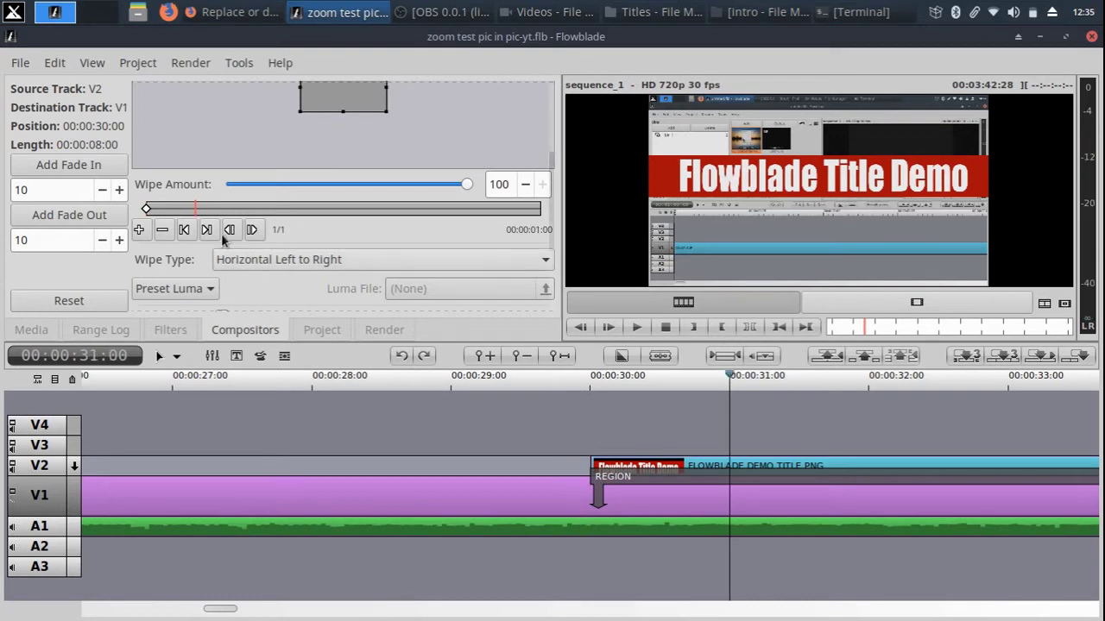
left_click(138, 229)
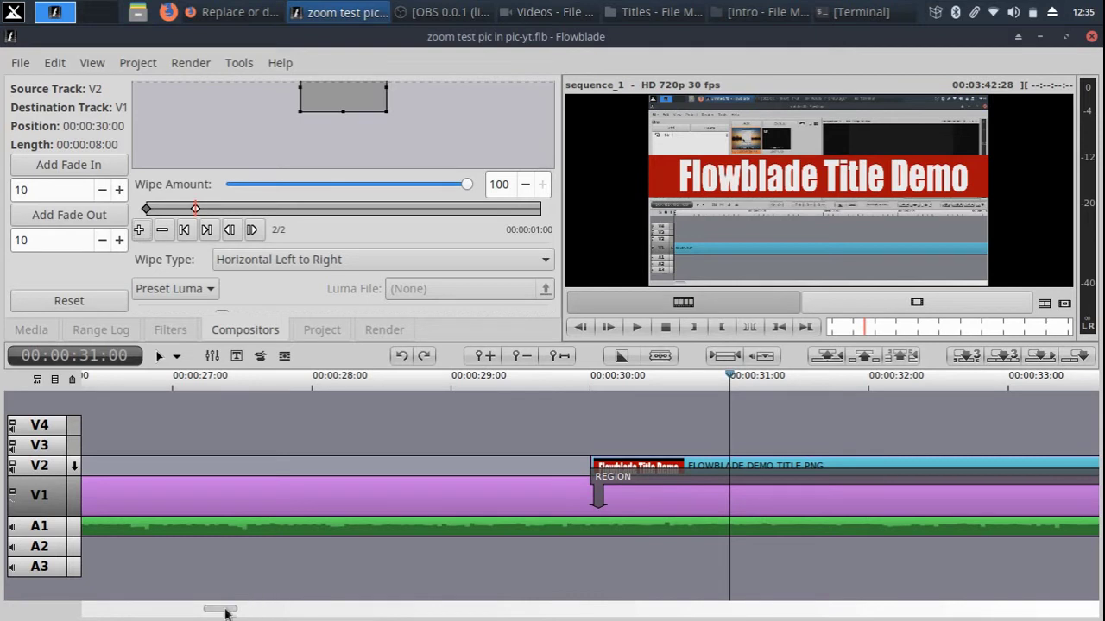
Add Wipe Amount keyframes at 00:00:37:00 and at the compositor's end, 00:00:38:00.
left_click_drag(222, 610, 266, 612)
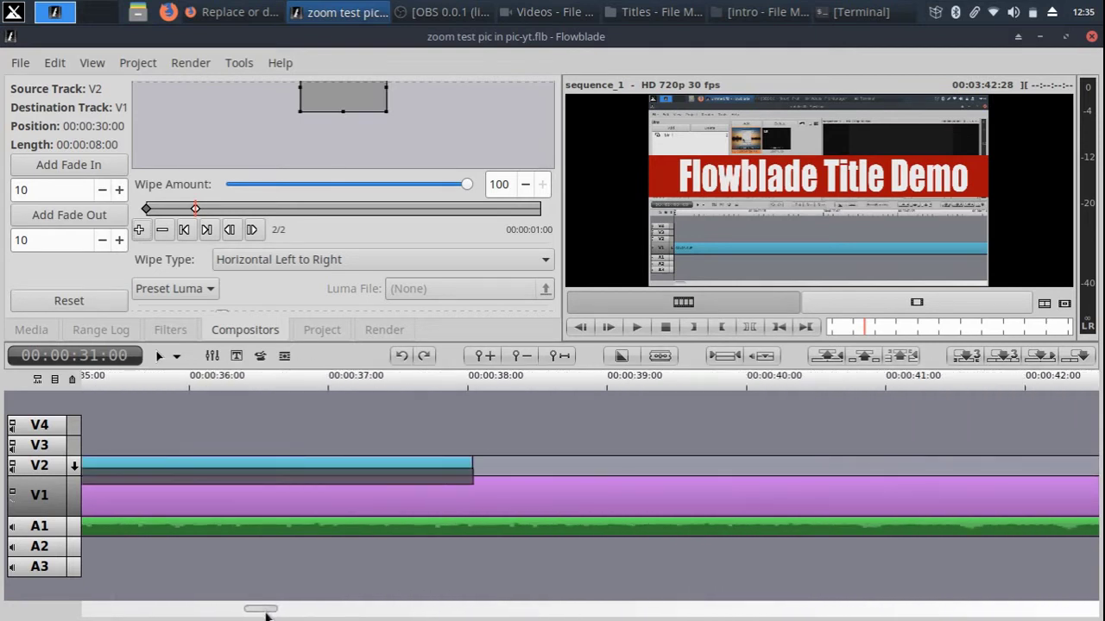
left_click(325, 385)
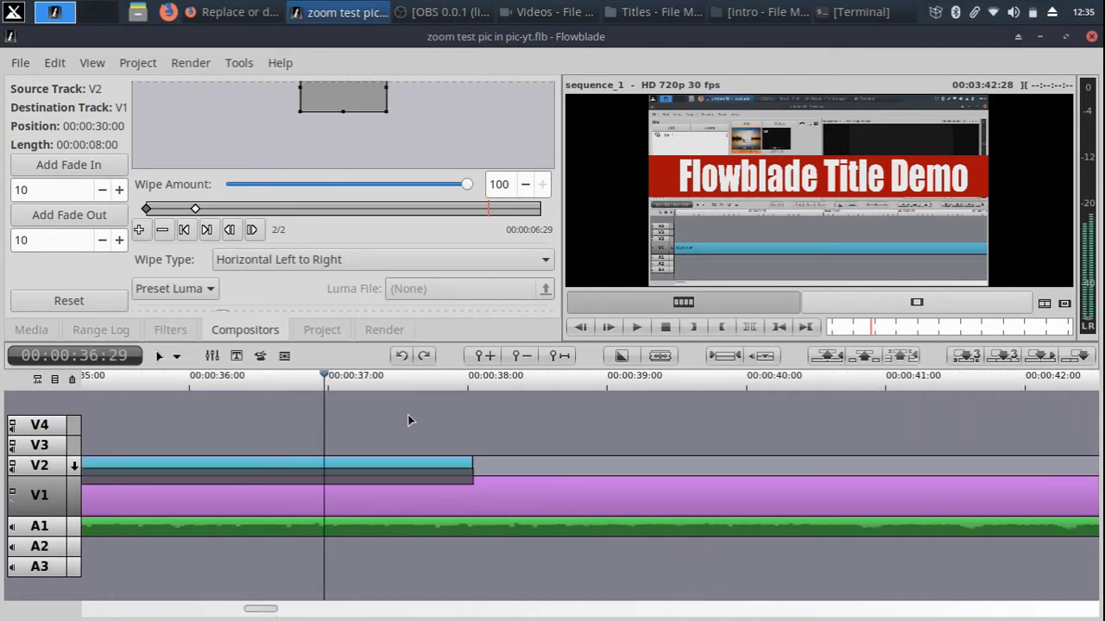
key("Right")
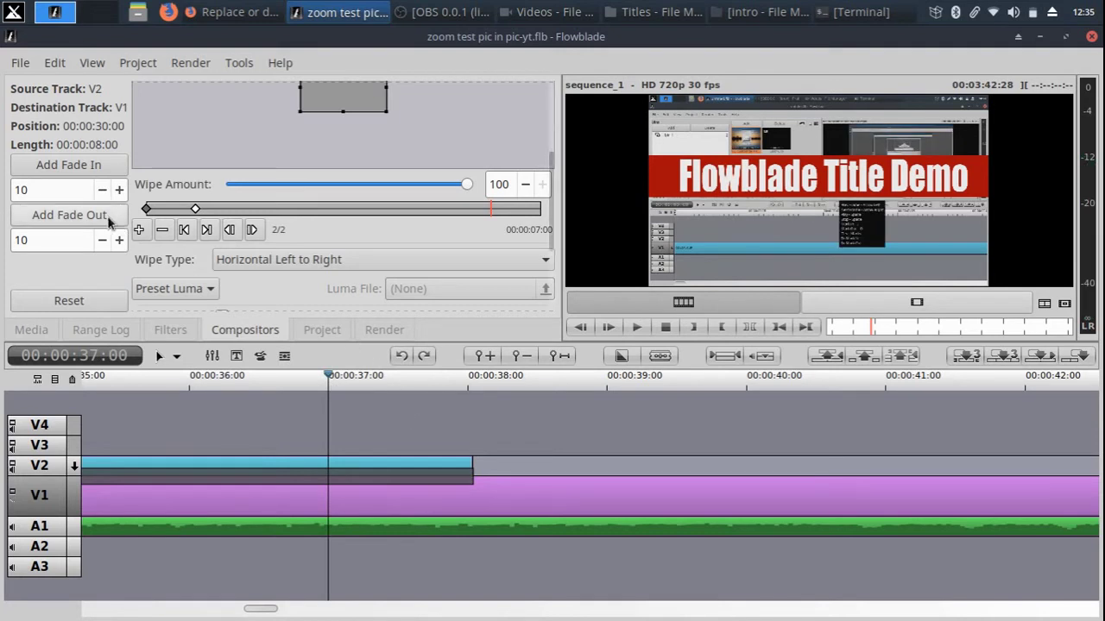
left_click(537, 210)
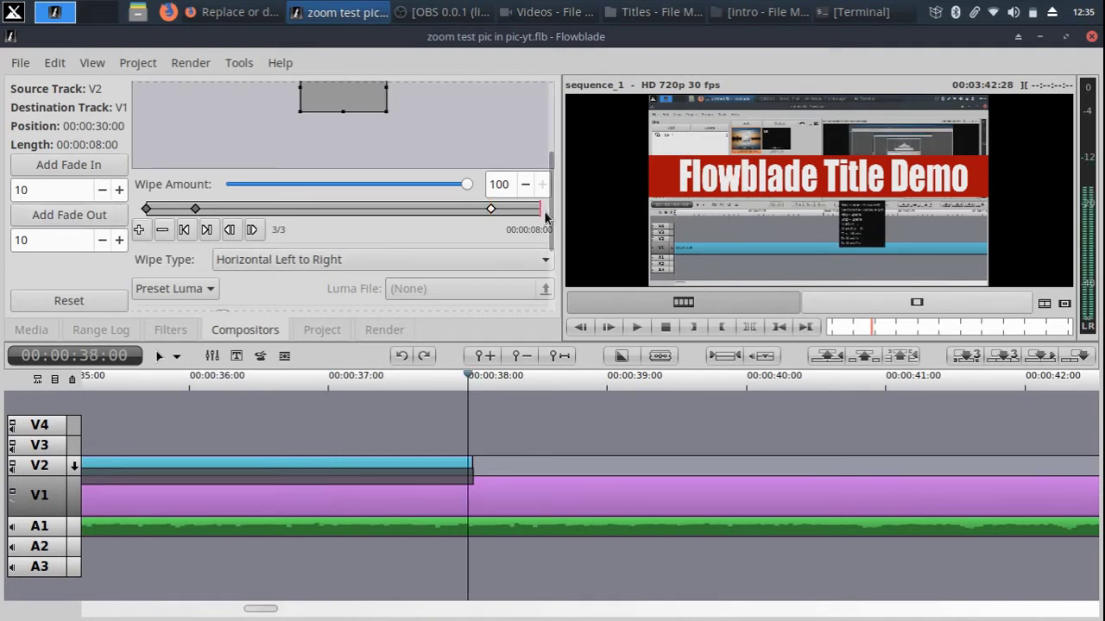
Set the Wipe Amount to 0 at the last keyframe, 00:00:38:00.
left_click(187, 230)
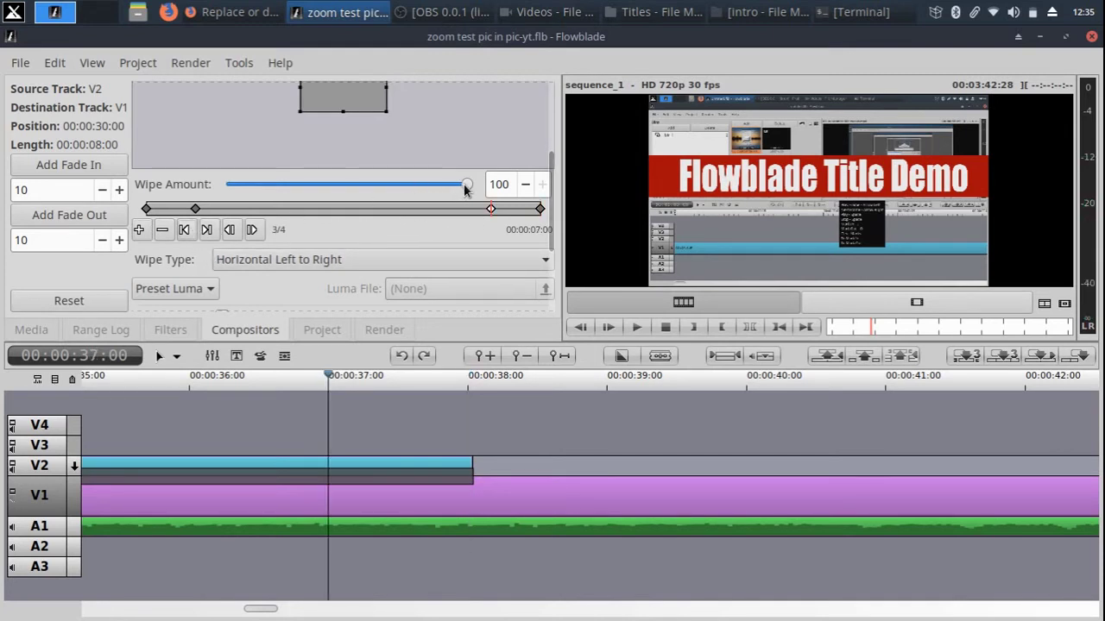
left_click(206, 230)
left_click_drag(466, 191, 206, 186)
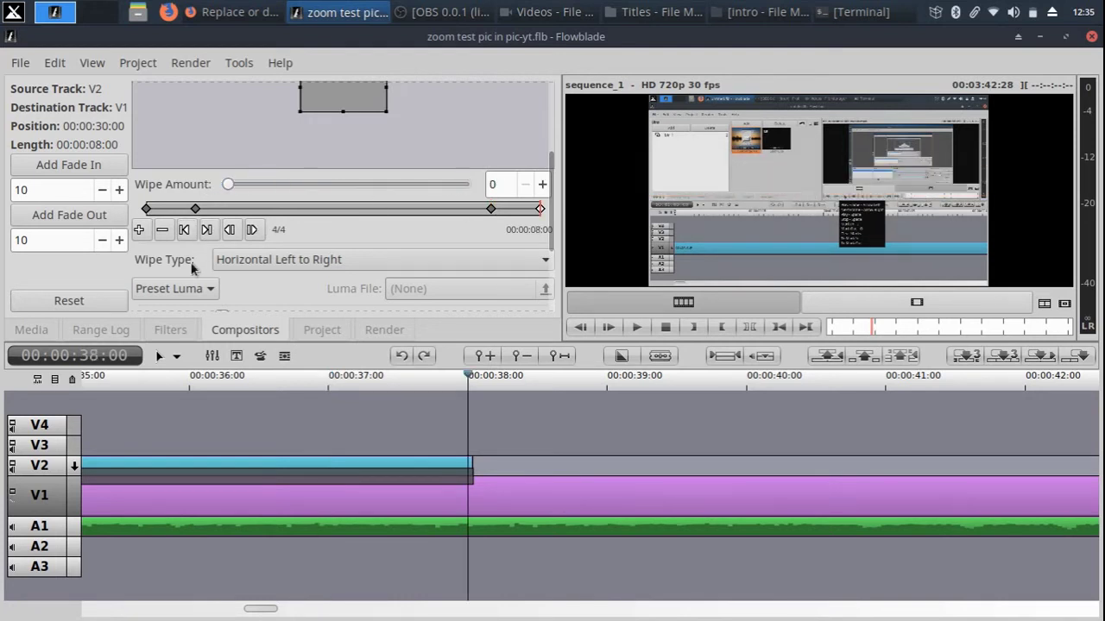
Keep the Wipe Amount at 100 on the second keyframe and set it to 0 on the first keyframe at 00:00:30:00.
left_click(184, 230)
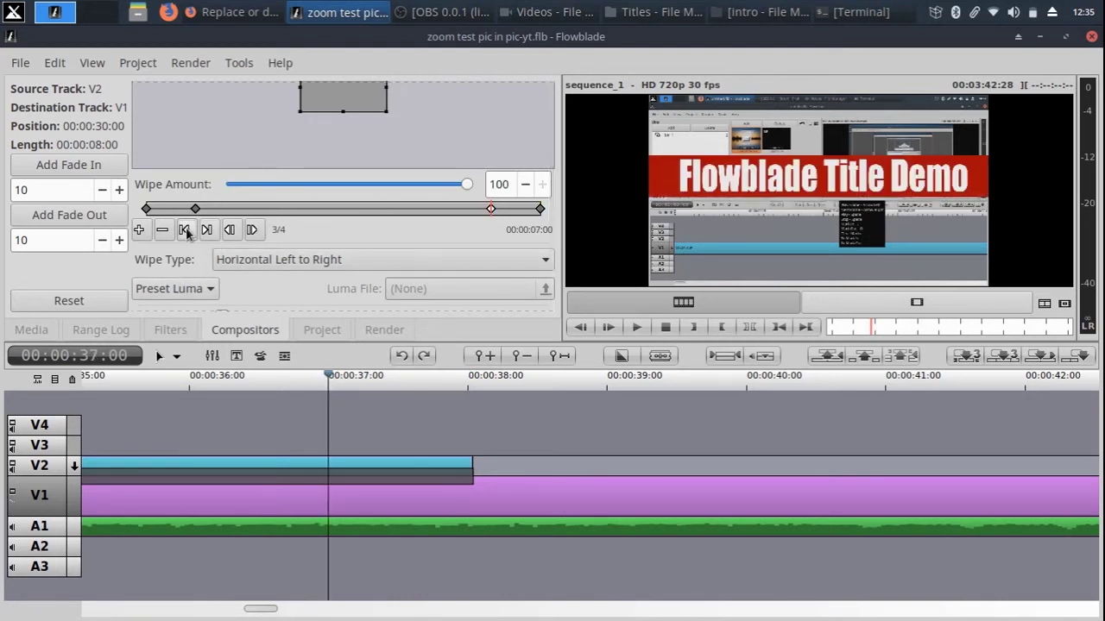
left_click(184, 230)
mouse_move(464, 191)
left_mouse_down()
mouse_move(233, 186)
mouse_move(470, 184)
left_mouse_up()
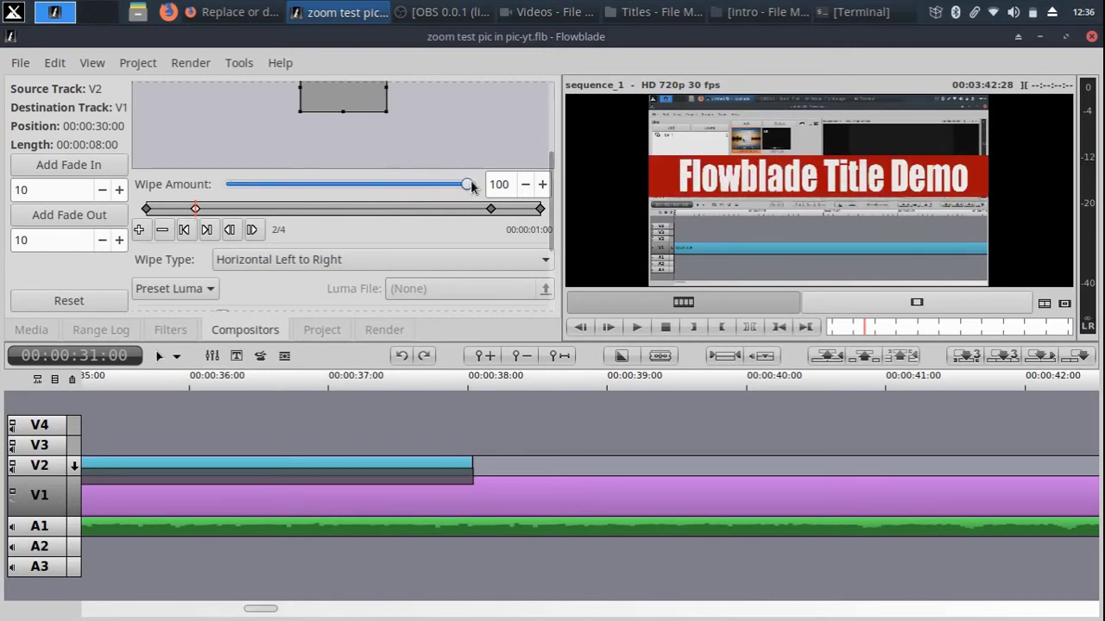
left_click(183, 230)
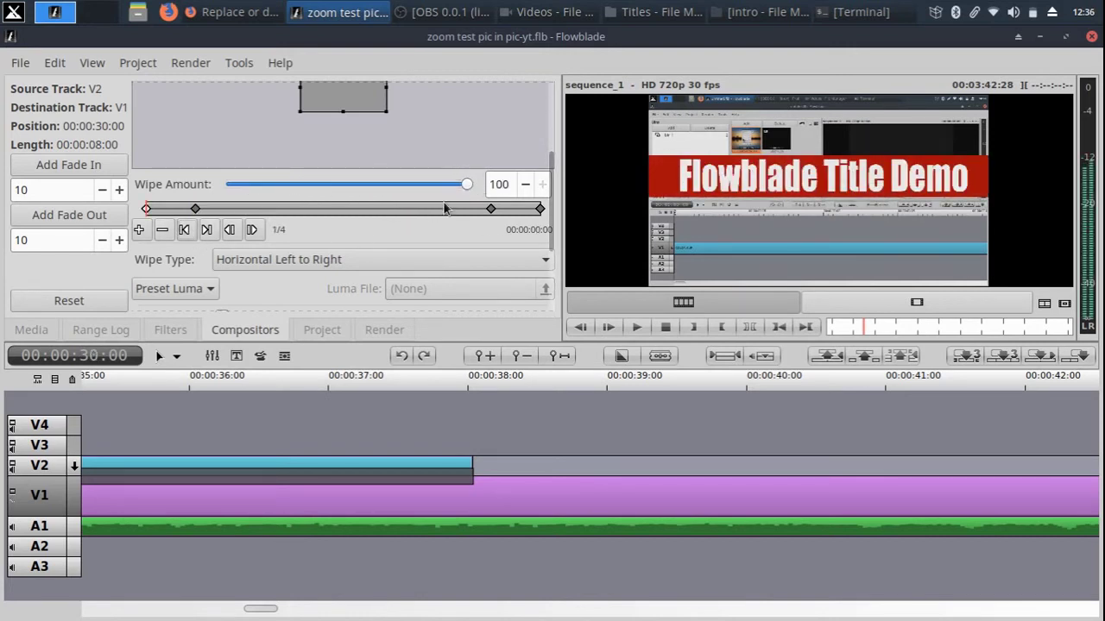
left_click_drag(466, 185, 224, 190)
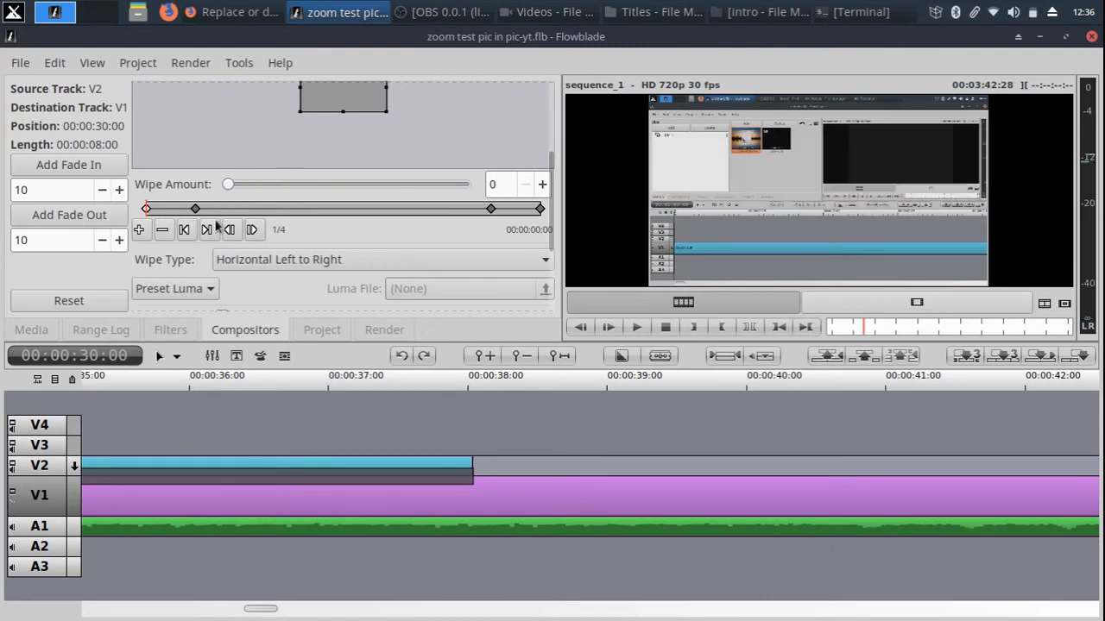
Review the wipe amount at each keyframe and preview the title at 00:00:34:03 and 00:00:30:13.
left_click(206, 230)
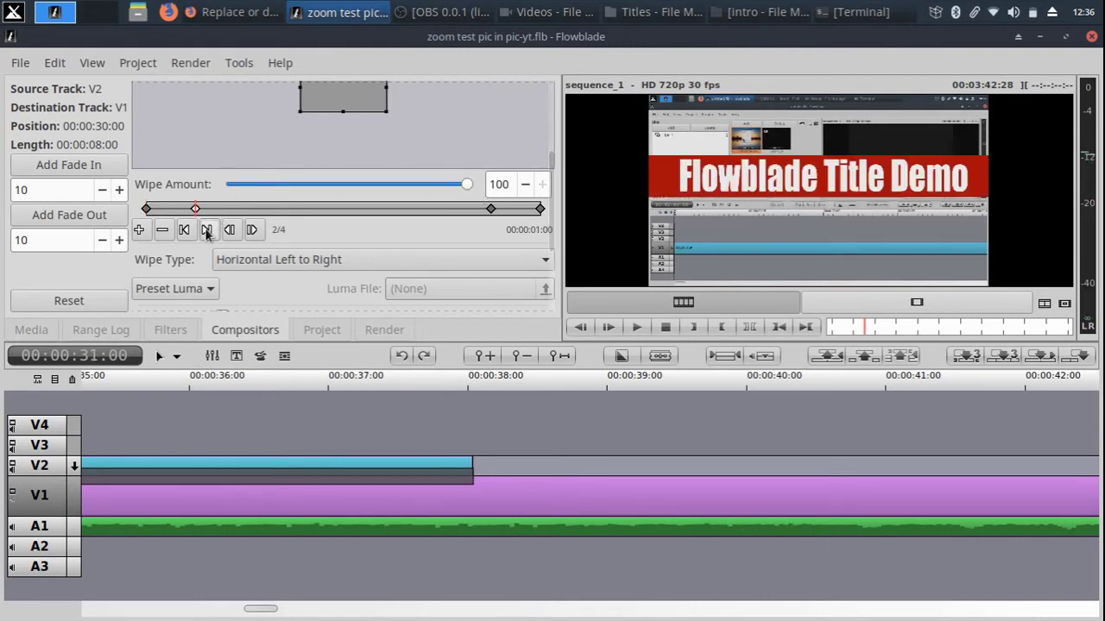
left_click(206, 230)
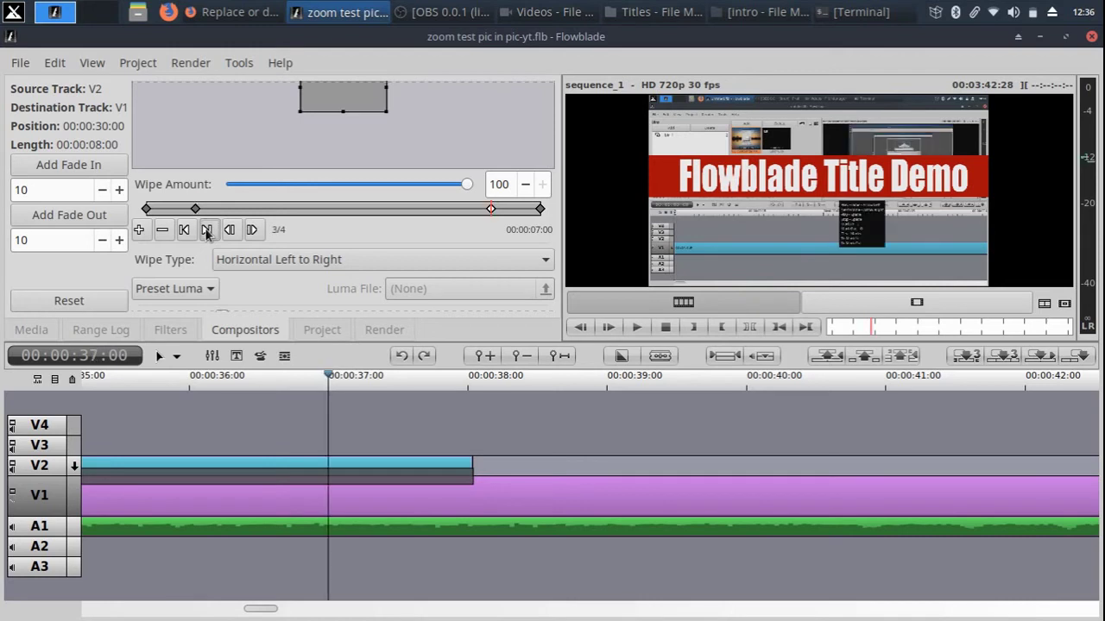
left_click(206, 229)
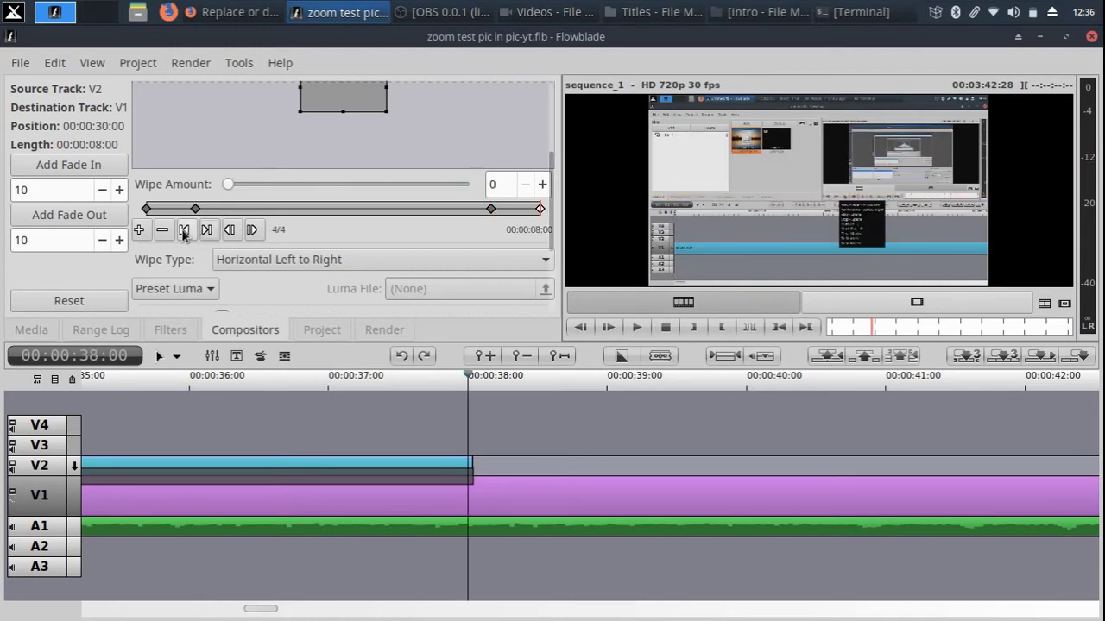
left_click(184, 231)
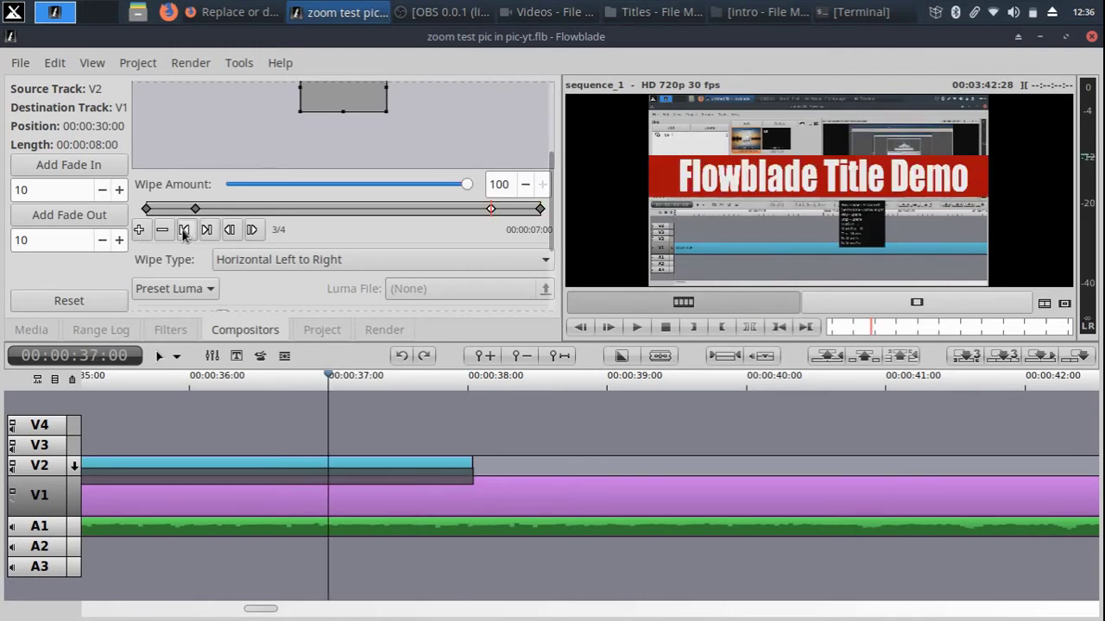
scroll(334, 211, "down", 3)
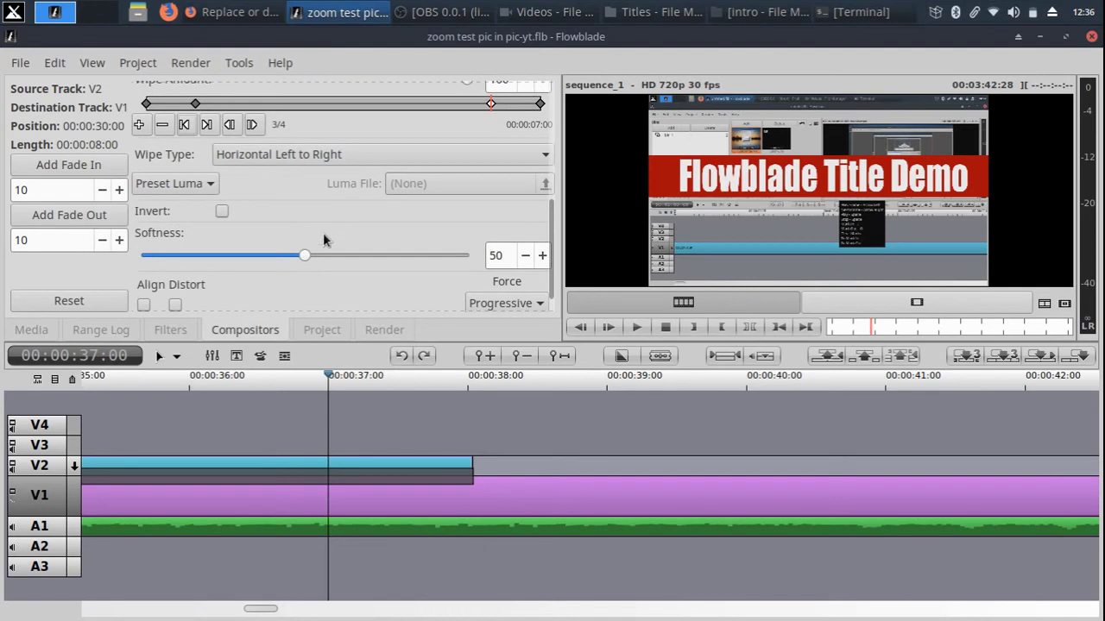
scroll(323, 233, "up", 2)
left_click(348, 174)
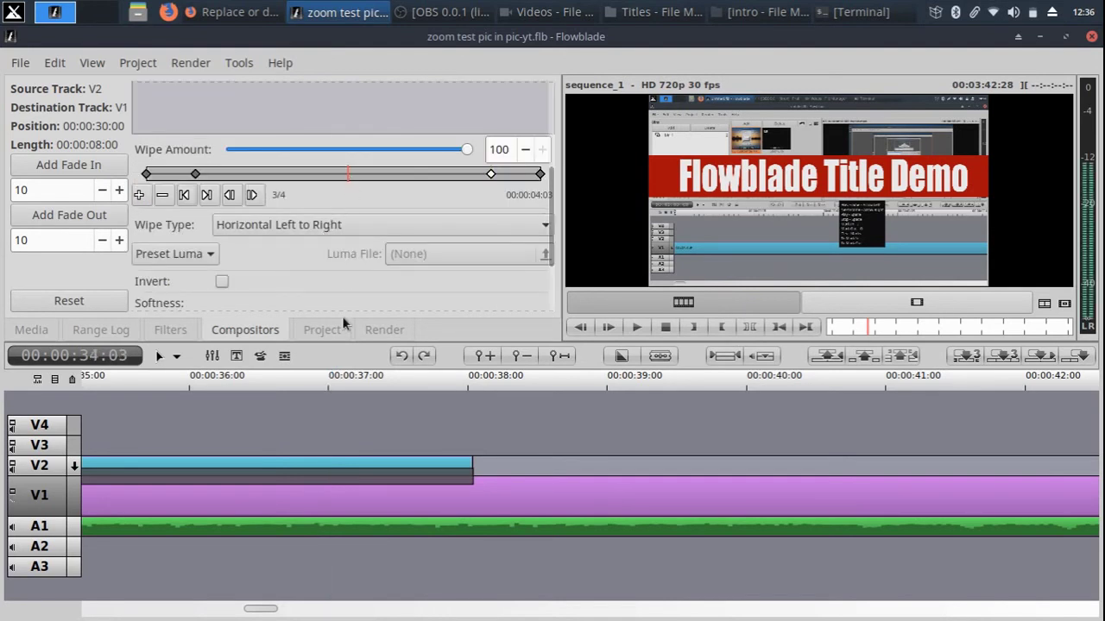
left_click(169, 174)
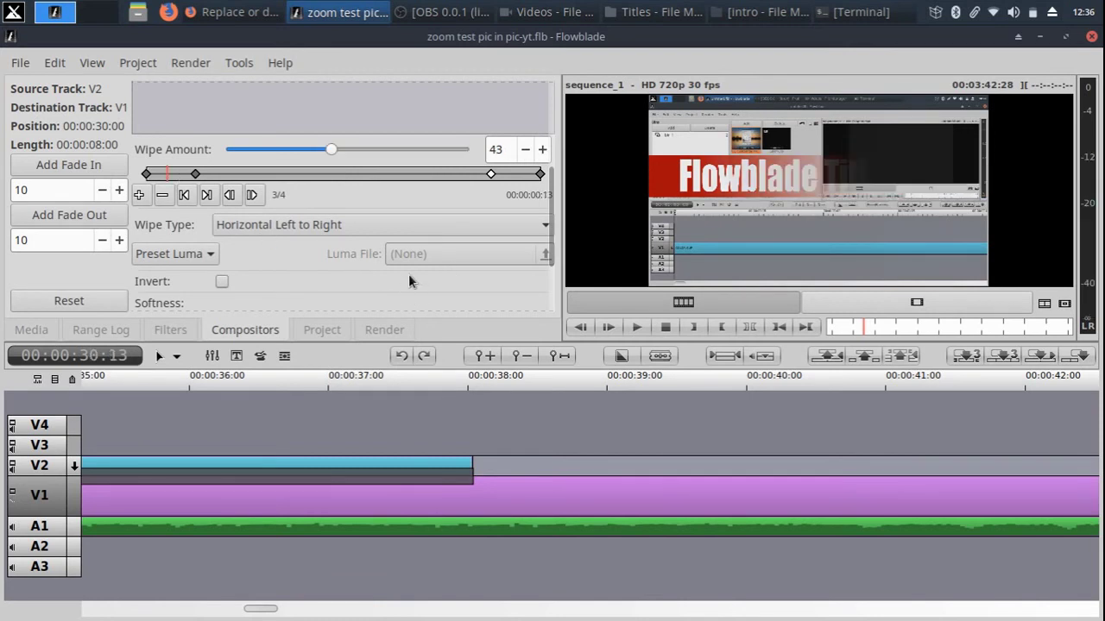
Try other softness values for the wipe edge and set the softness back to 50.
scroll(409, 280, "down", 1)
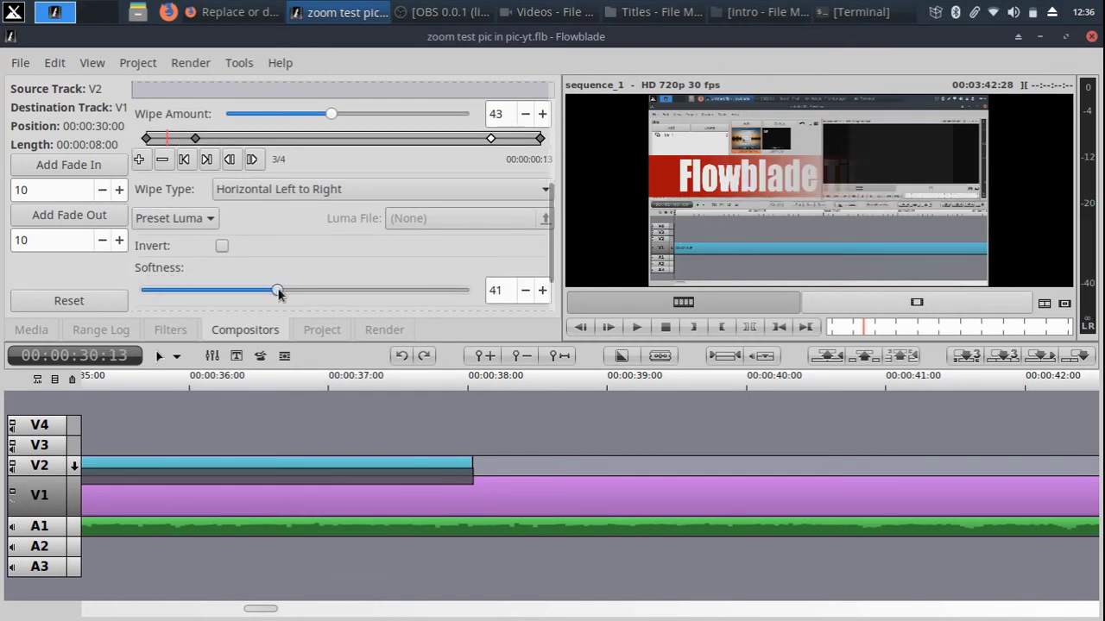
left_click_drag(244, 297, 316, 299)
double_click(487, 290)
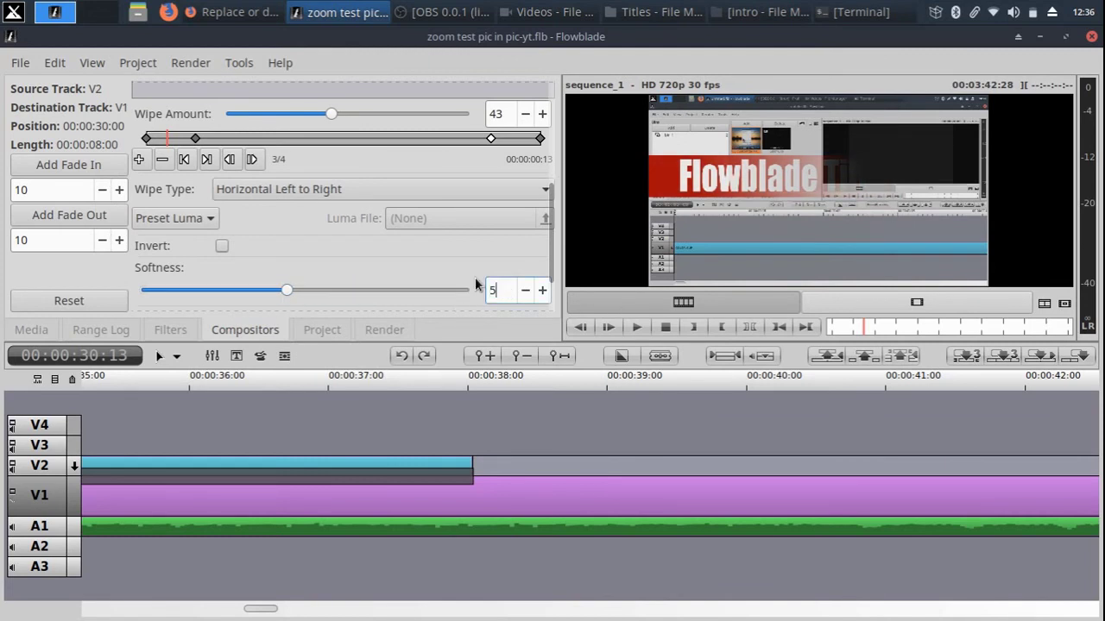
type("50")
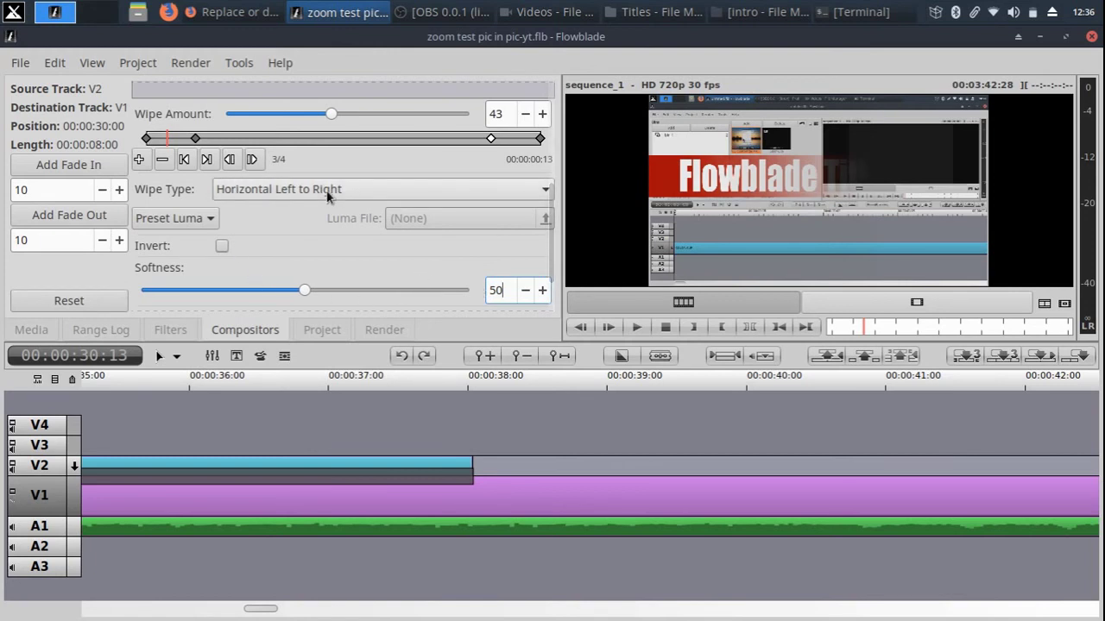
scroll(326, 195, "down", 1)
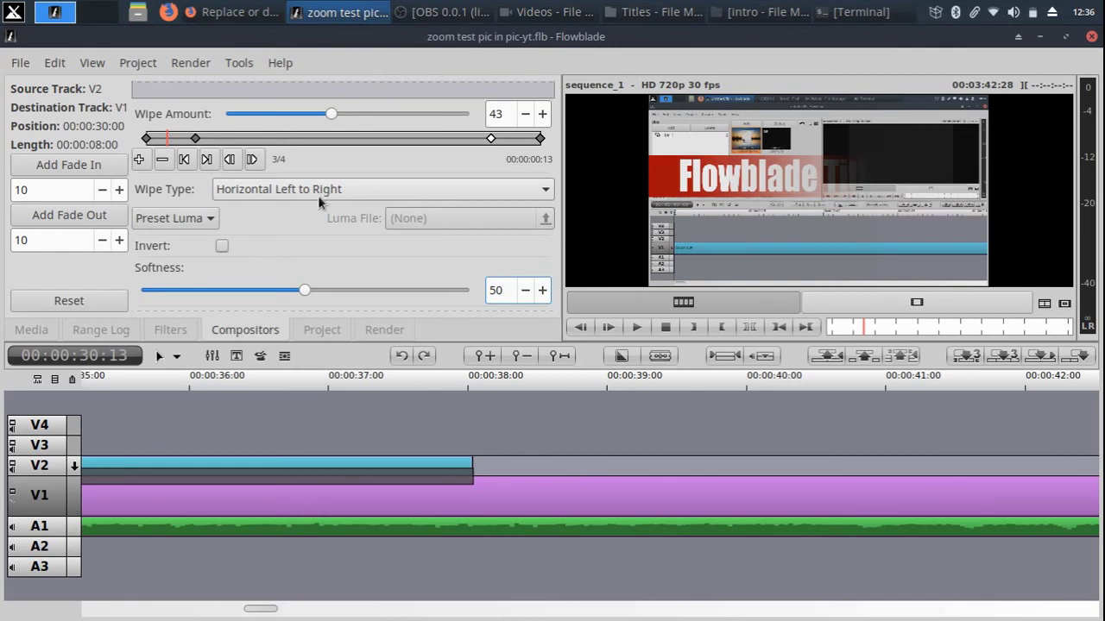
left_click(176, 221)
left_click(231, 250)
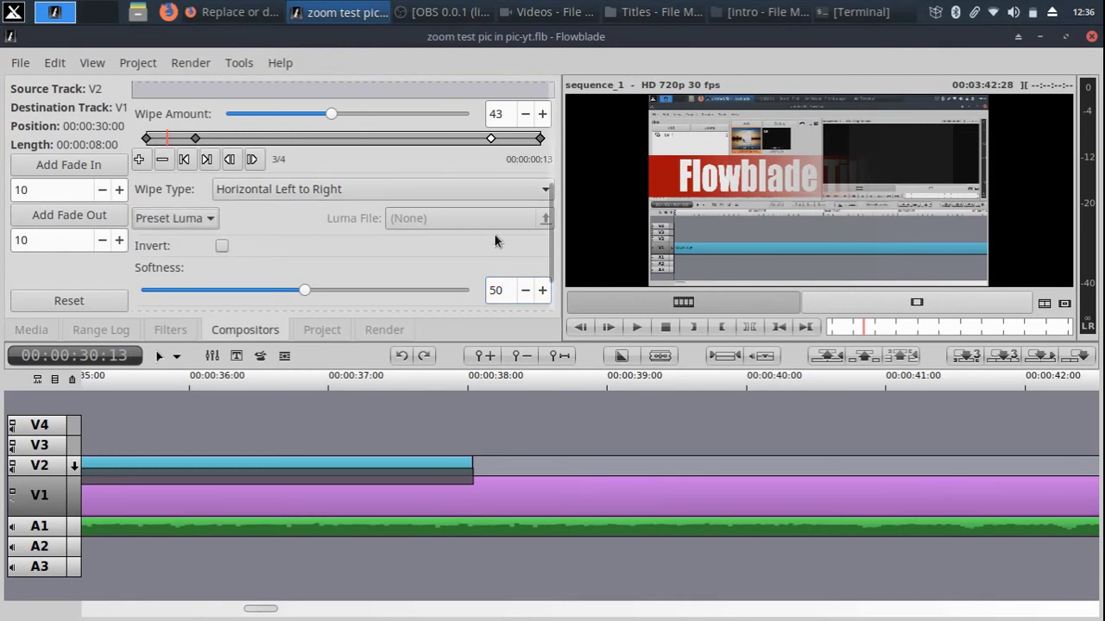
Play the timeline from 00:00:29:22, just before the title clip, to preview the wipe animation.
left_click_drag(549, 207, 551, 174)
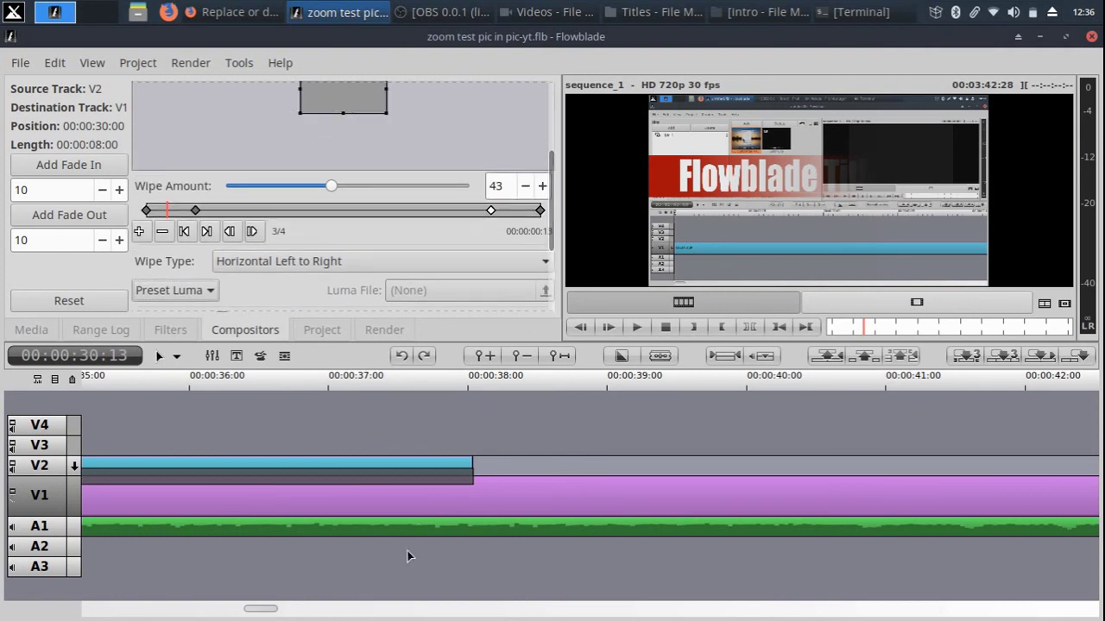
scroll(420, 425, "up", 10)
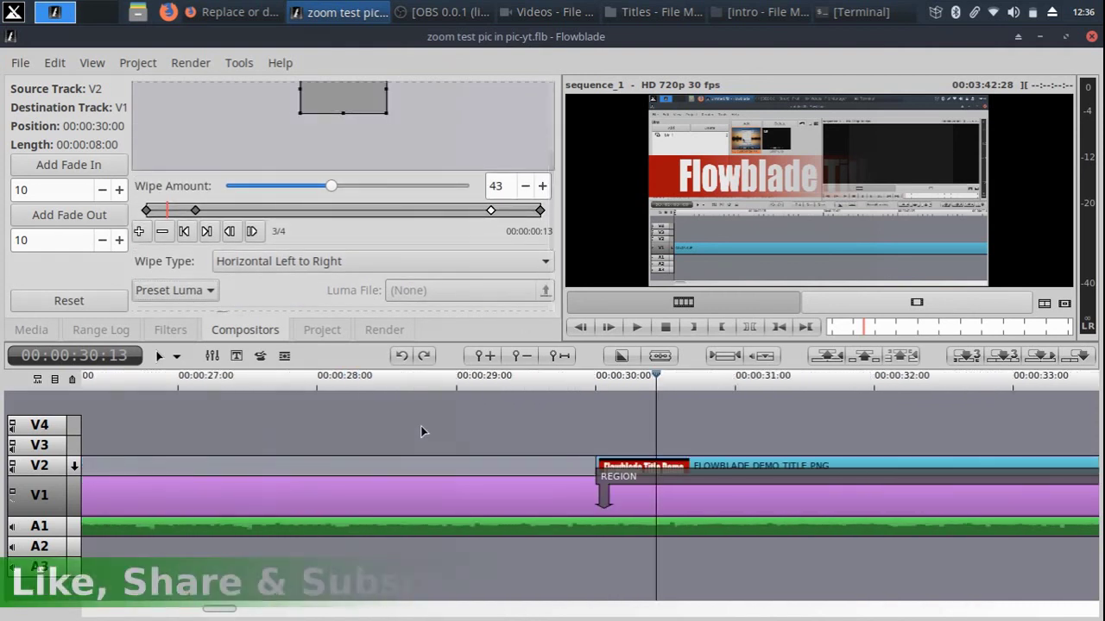
scroll(420, 425, "down", 3)
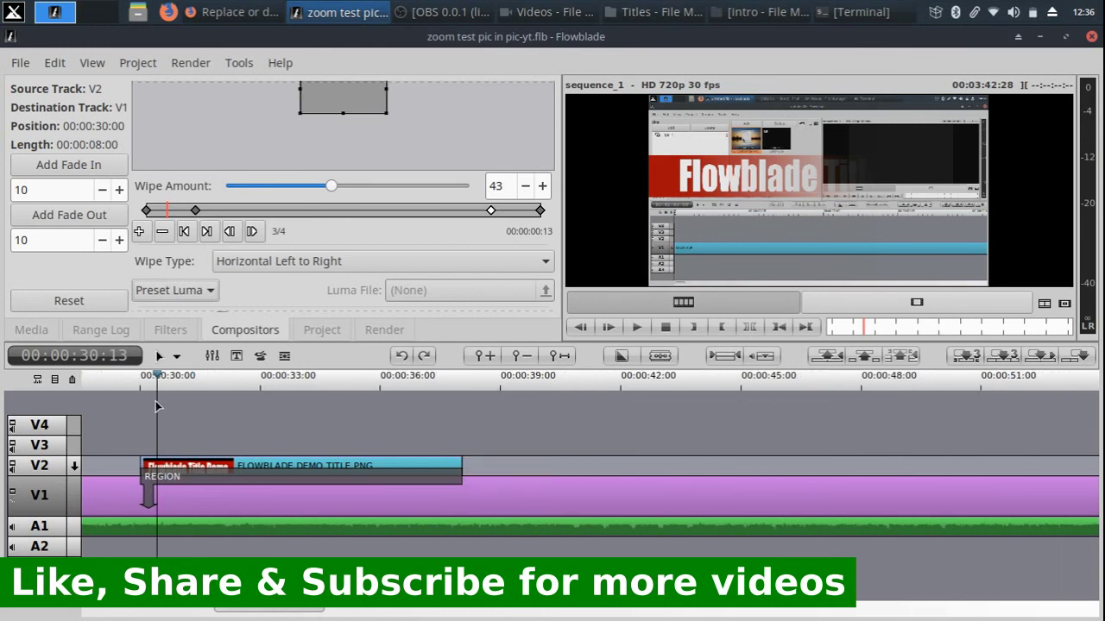
left_click(129, 390)
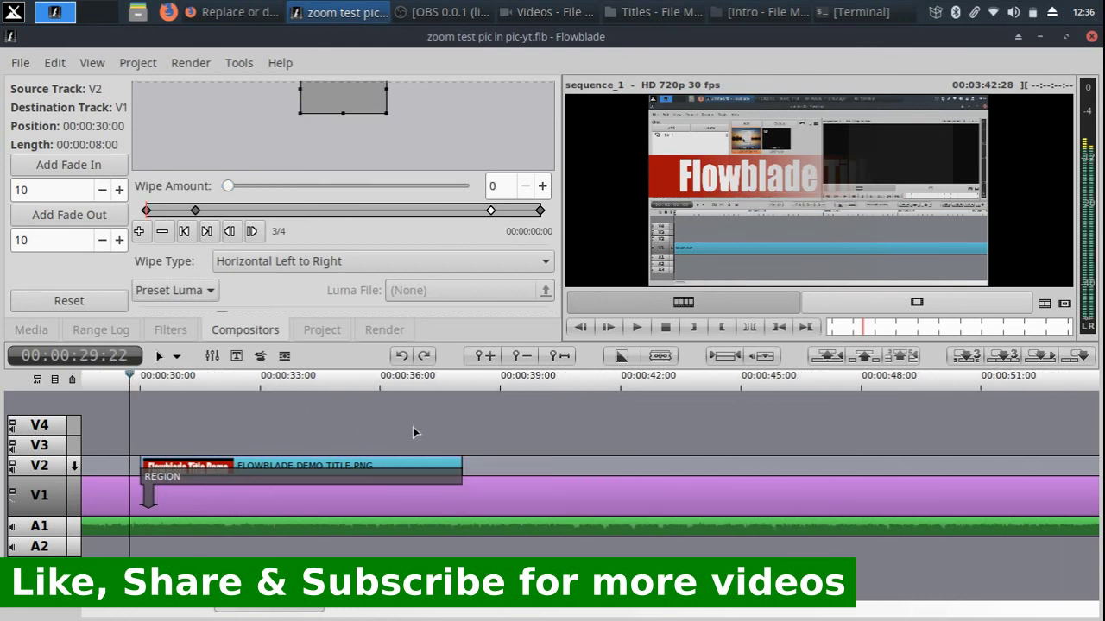
key("space")
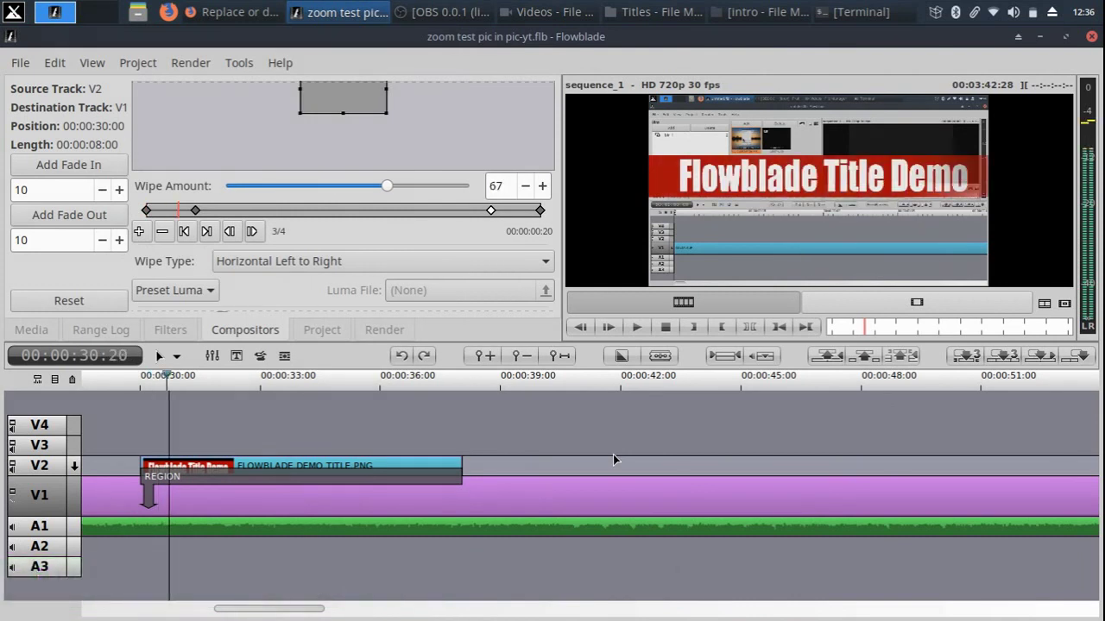